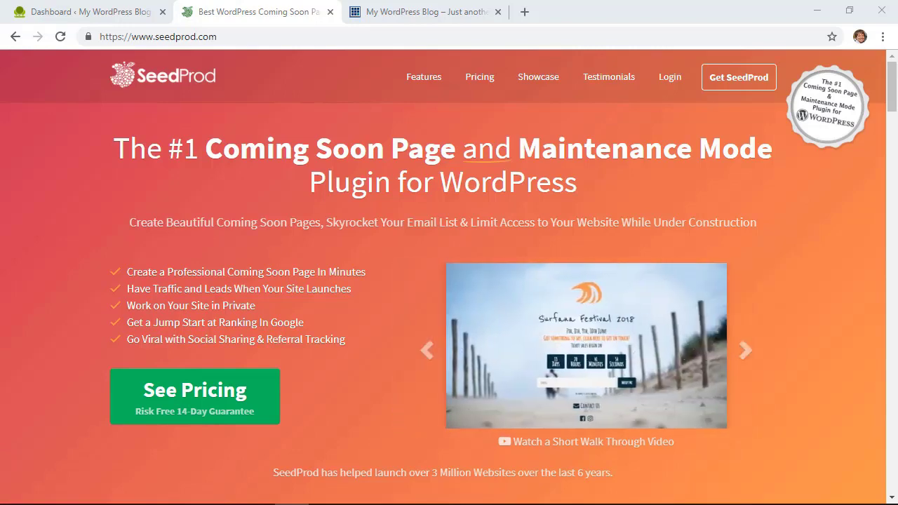
# - Browse the enlarged customer coming soon page examples in the SeedProd showcase gallery
pyautogui.click(649, 286)
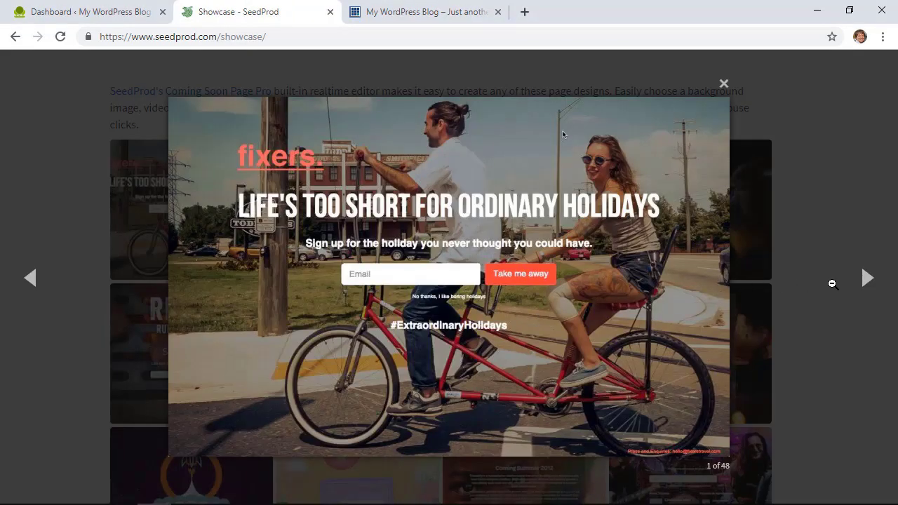
pyautogui.press('Right')
pyautogui.press('Right')
pyautogui.press('Right')
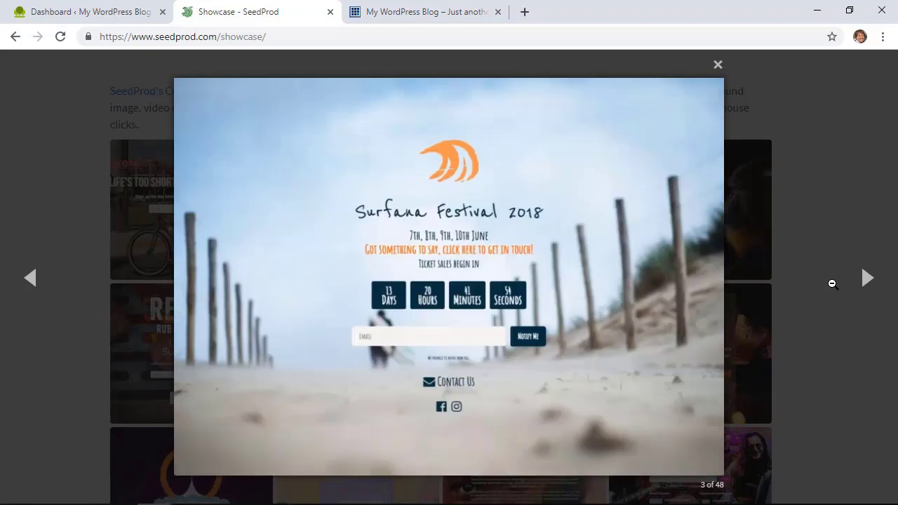
pyautogui.press('Right')
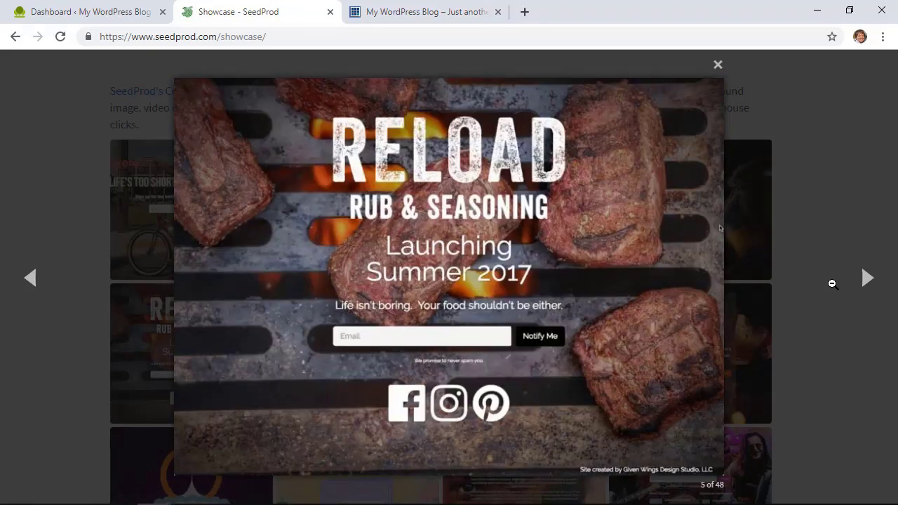
pyautogui.press('Right')
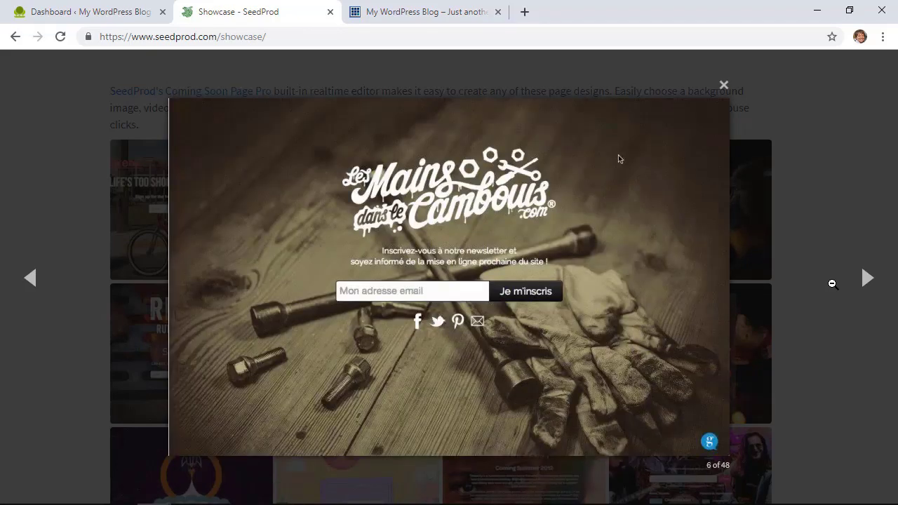
pyautogui.press('Right')
pyautogui.press('Right')
pyautogui.press('Right')
# - Check the current front page of the WordPress blog and return to its admin dashboard
pyautogui.click(425, 12)
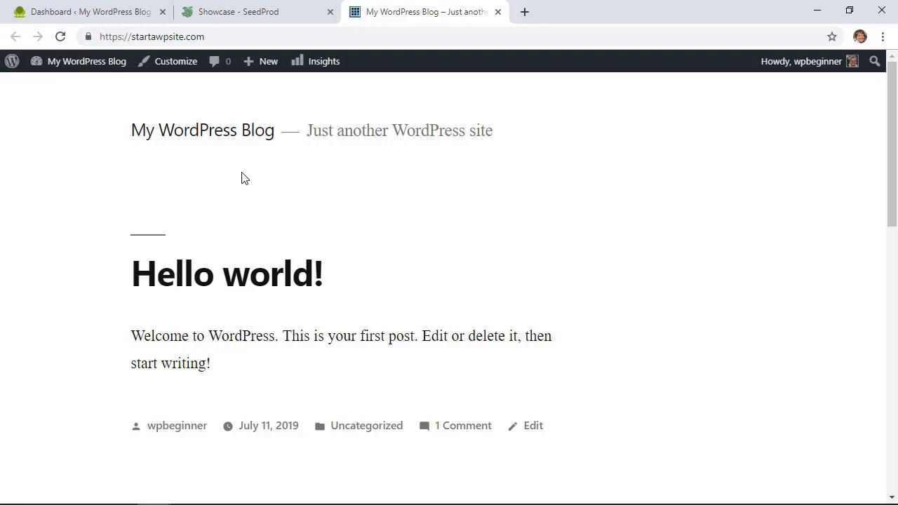
pyautogui.hotkey('ctrl', 'shift', 'Tab')
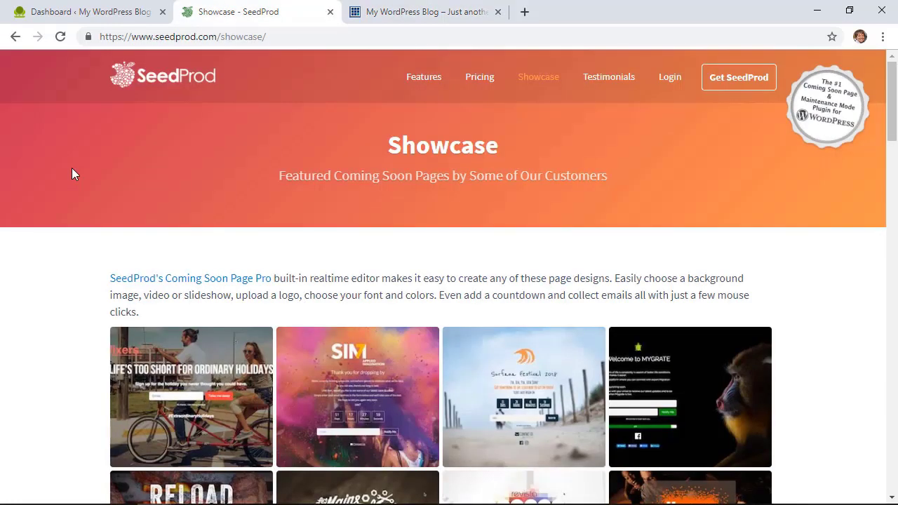
pyautogui.click(127, 12)
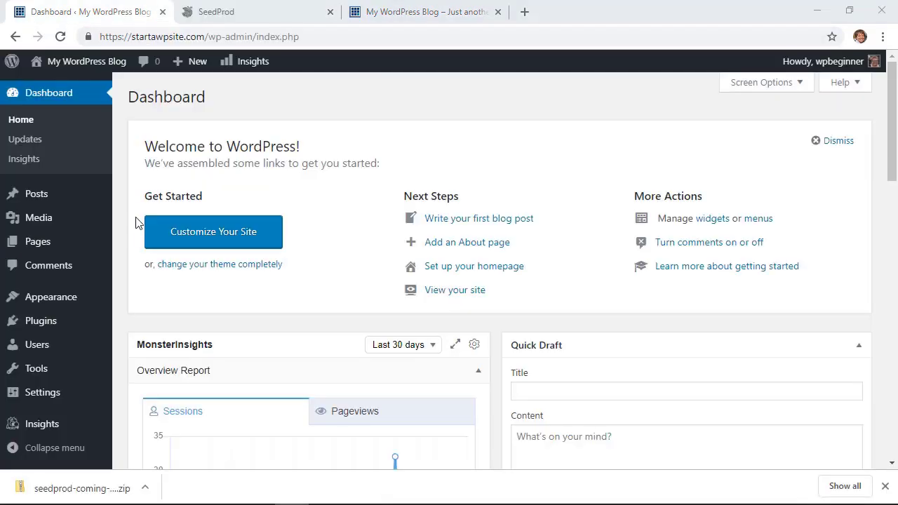
# - Upload the plugin file seedprod-coming-soon-pro-5-5.12.1.zip to WordPress, install it and activate it
pyautogui.moveTo(50, 327)
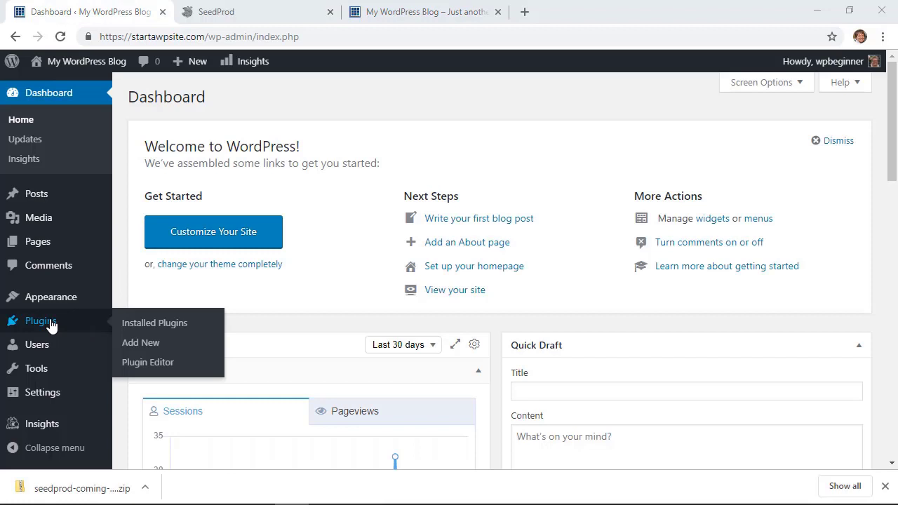
pyautogui.click(146, 346)
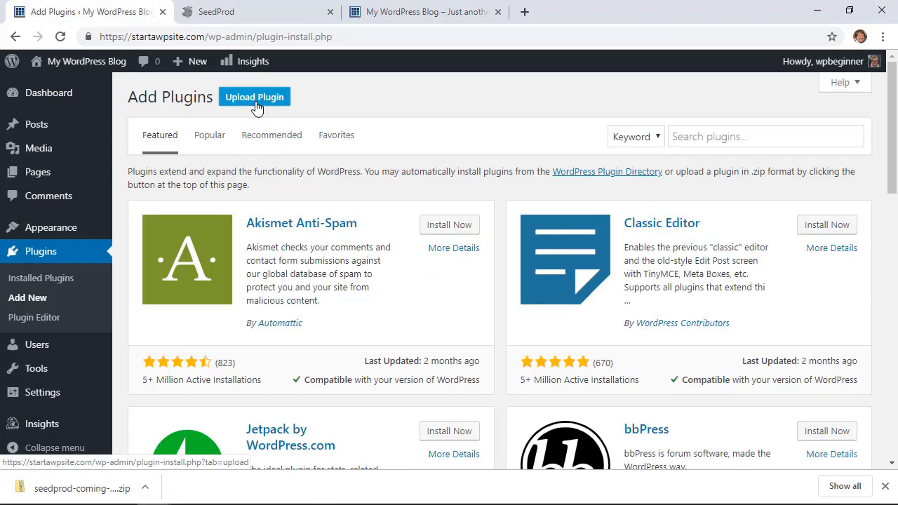
pyautogui.click(256, 106)
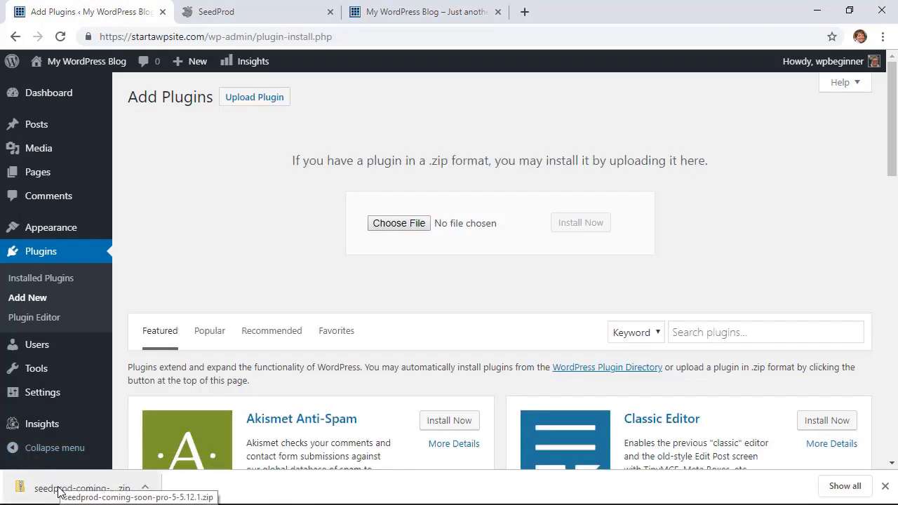
pyautogui.moveTo(62, 486); pyautogui.dragTo(417, 231)
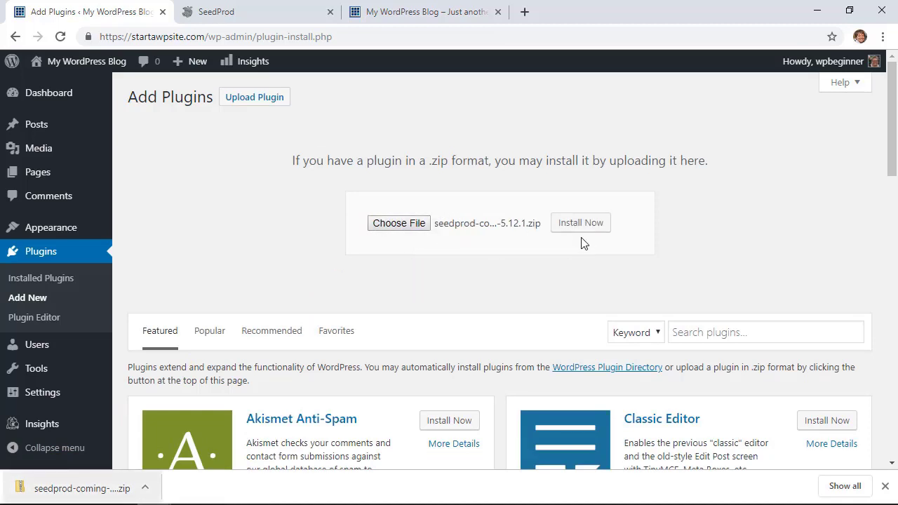
pyautogui.click(394, 224)
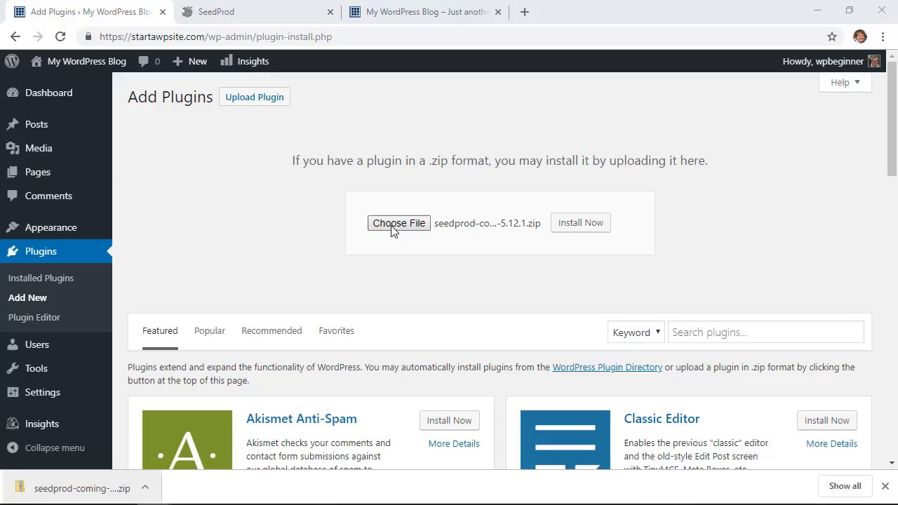
pyautogui.click(553, 356)
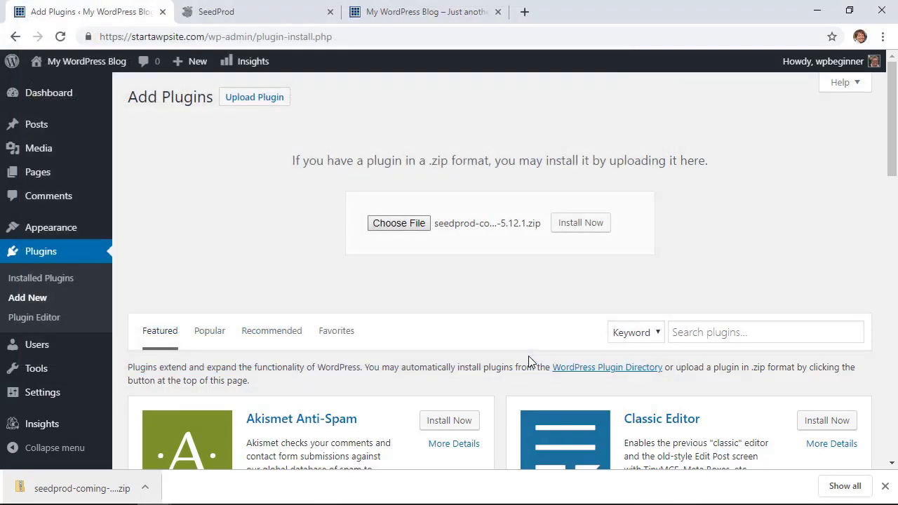
pyautogui.click(575, 232)
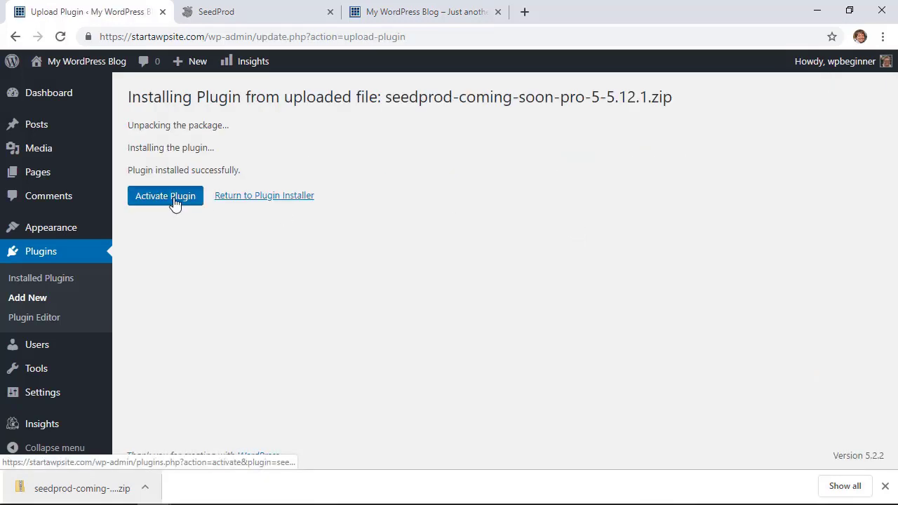
pyautogui.click(175, 203)
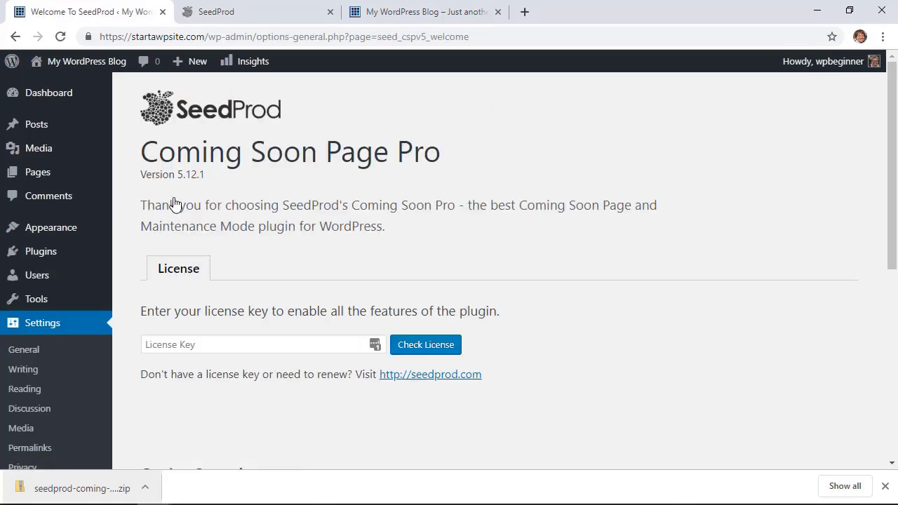
# - Paste the licence key for Coming Soon Page Pro and check the license
pyautogui.rightClick(268, 344)
pyautogui.click(313, 198)
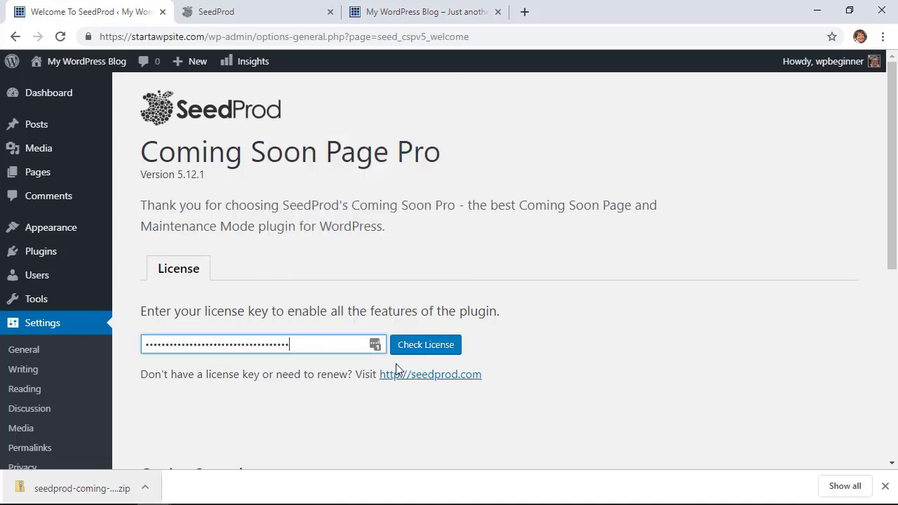
pyautogui.click(418, 350)
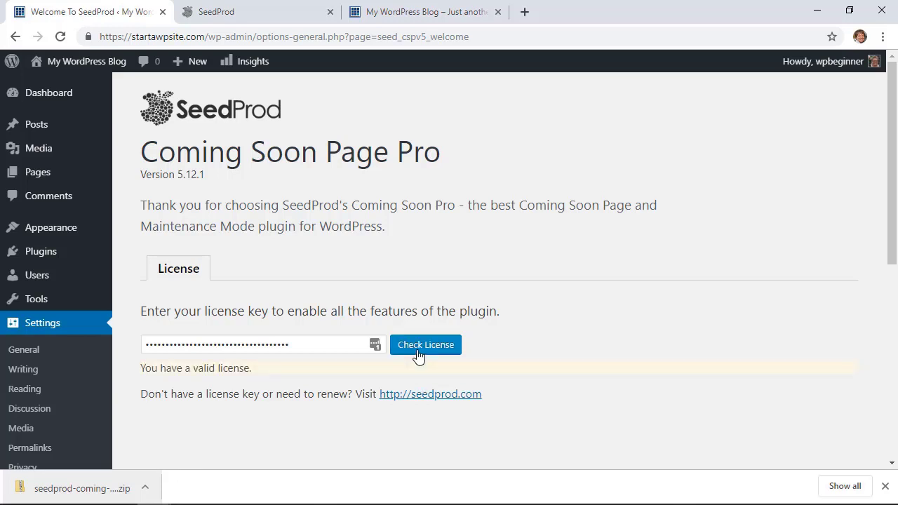
# - Set the status to Enable Coming Soon Mode in the Coming Soon Pro settings and save all changes
pyautogui.scroll(-2, 540, 351)
pyautogui.scroll(2, 540, 349)
pyautogui.scroll(-3, 286, 290)
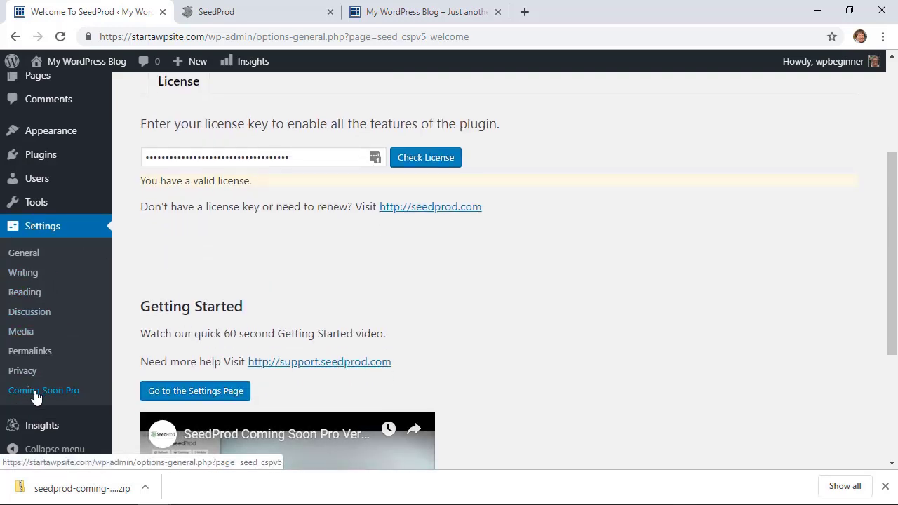
pyautogui.click(38, 394)
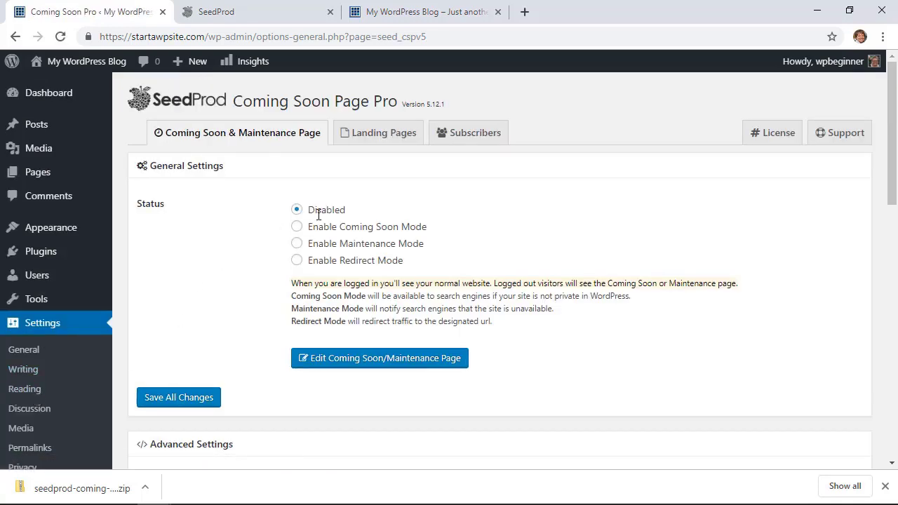
pyautogui.click(297, 227)
pyautogui.click(179, 398)
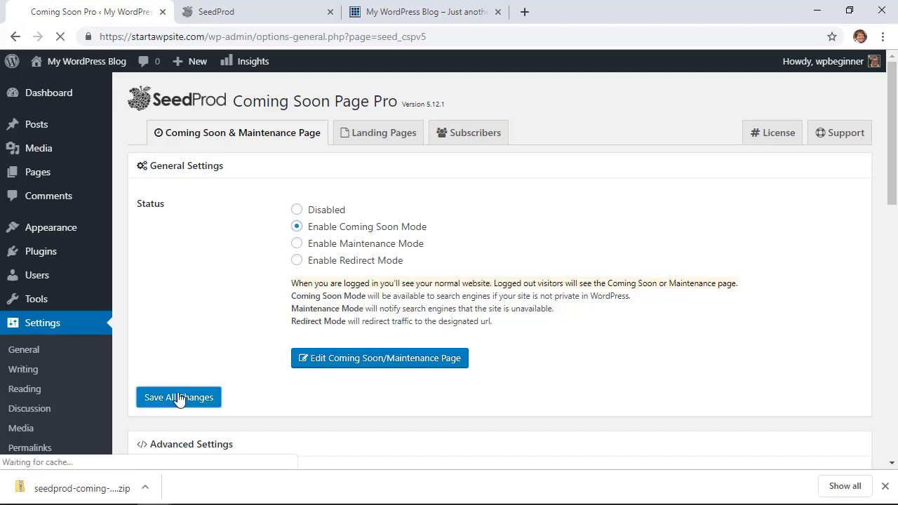
# - Reload the blog's front page, log out of WordPress and load startawpsite.com as a logged-out visitor
pyautogui.click(399, 16)
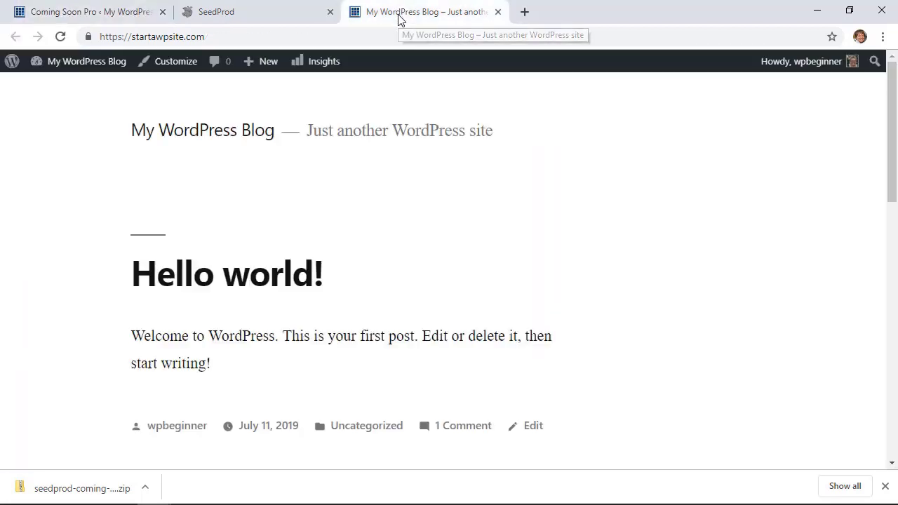
pyautogui.click(61, 37)
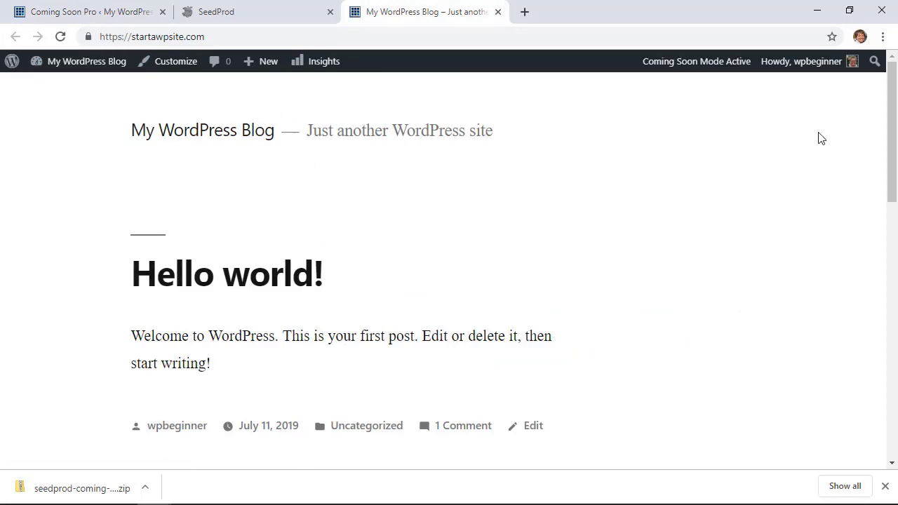
pyautogui.moveTo(827, 67)
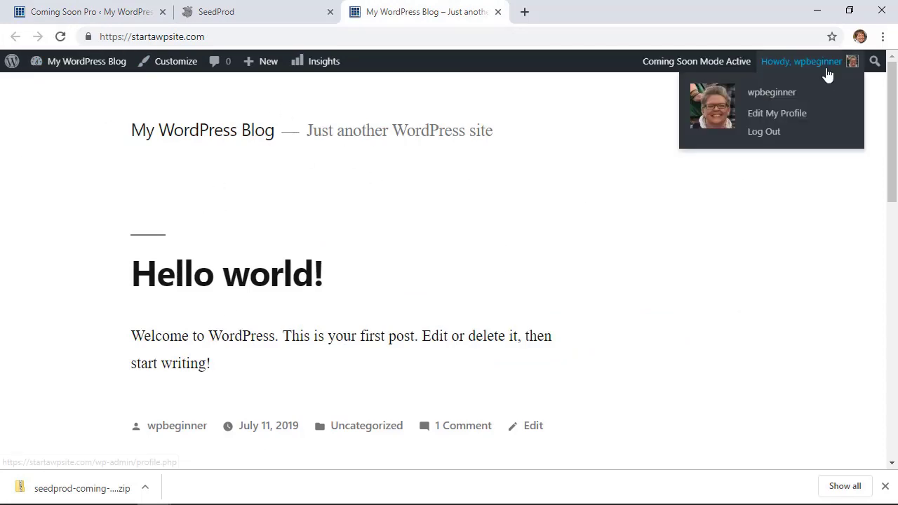
pyautogui.click(771, 132)
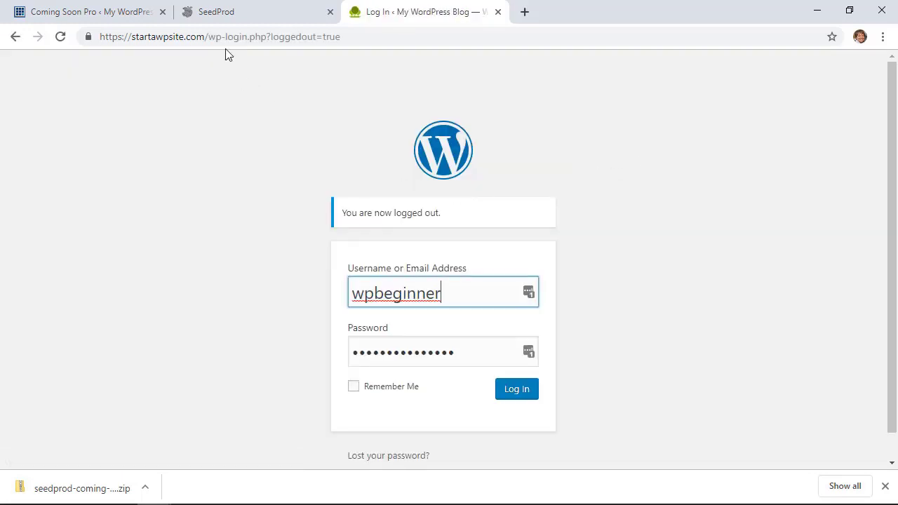
pyautogui.moveTo(206, 36); pyautogui.dragTo(510, 40)
pyautogui.press('BackSpace')
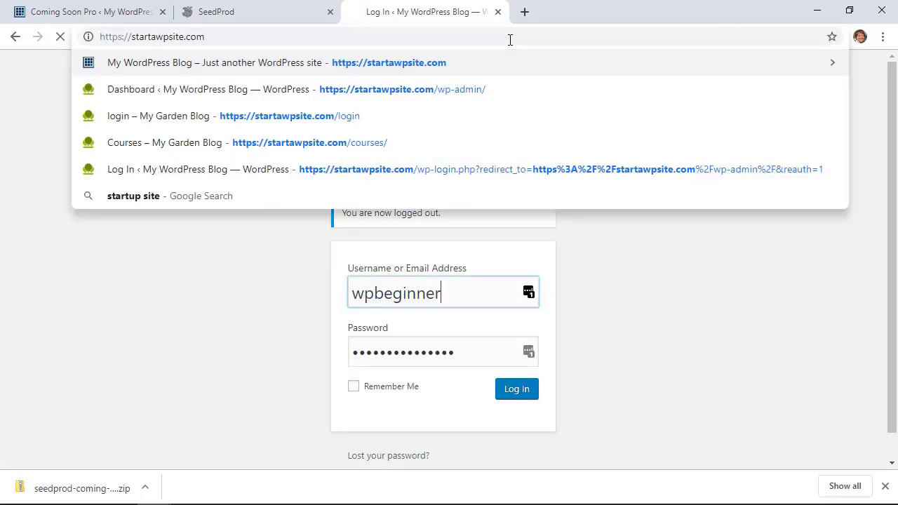
pyautogui.press('Return')
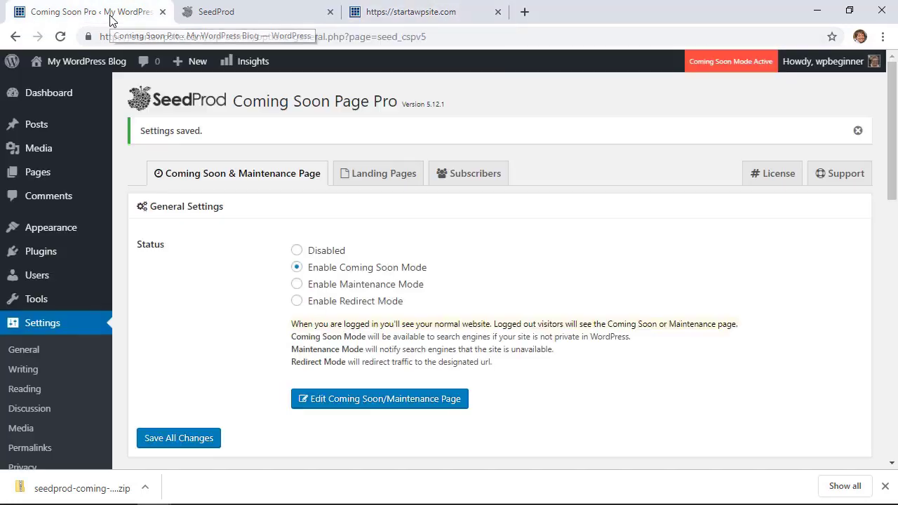
# - Log back in to WordPress with the prefilled credentials and open the Coming Soon/Maintenance page for editing
pyautogui.click(92, 61)
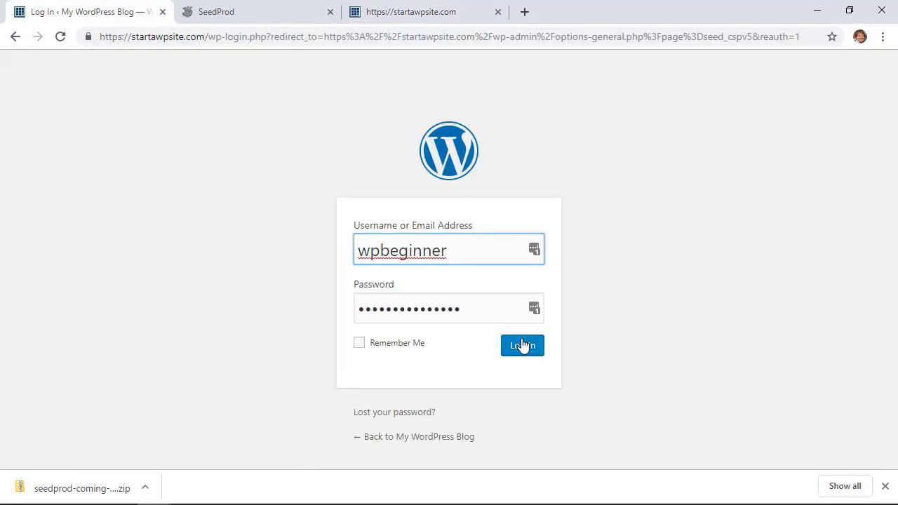
pyautogui.click(521, 344)
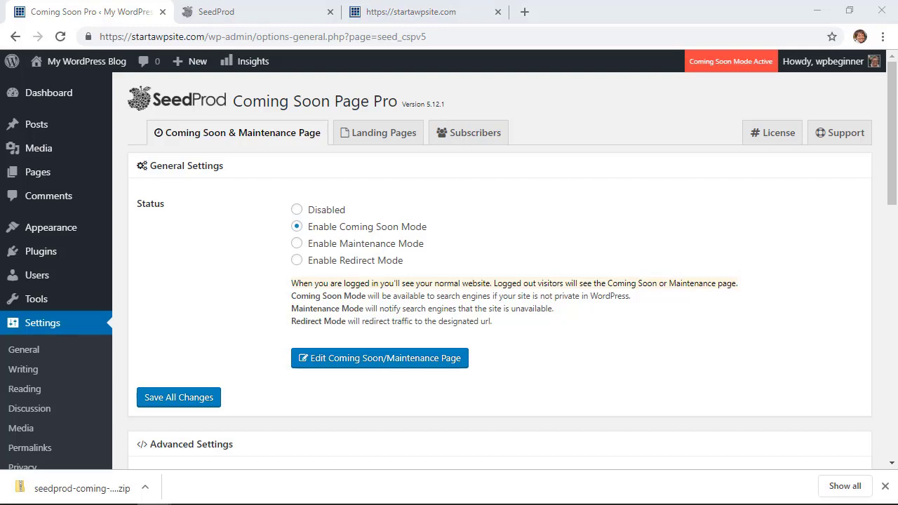
pyautogui.click(403, 364)
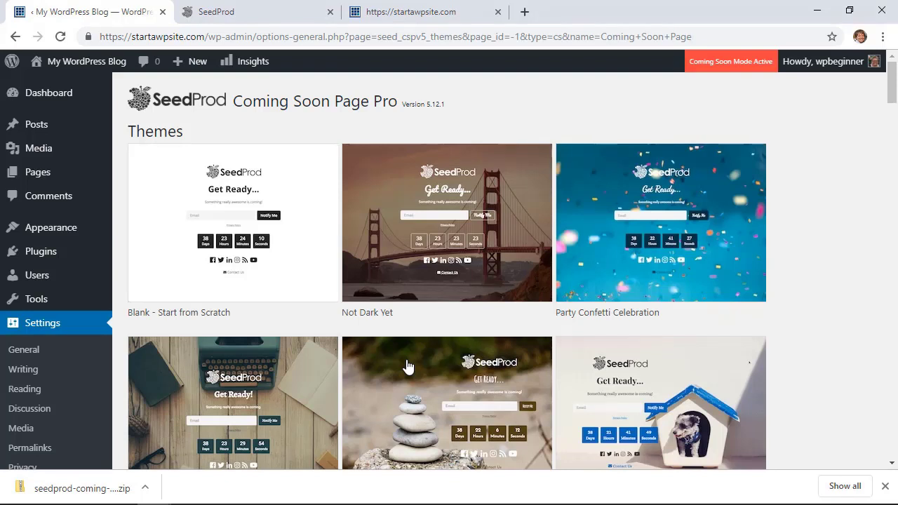
# - Browse the Coming Soon Page Pro themes and choose the Righteous theme for the page
pyautogui.scroll(-2, 407, 366)
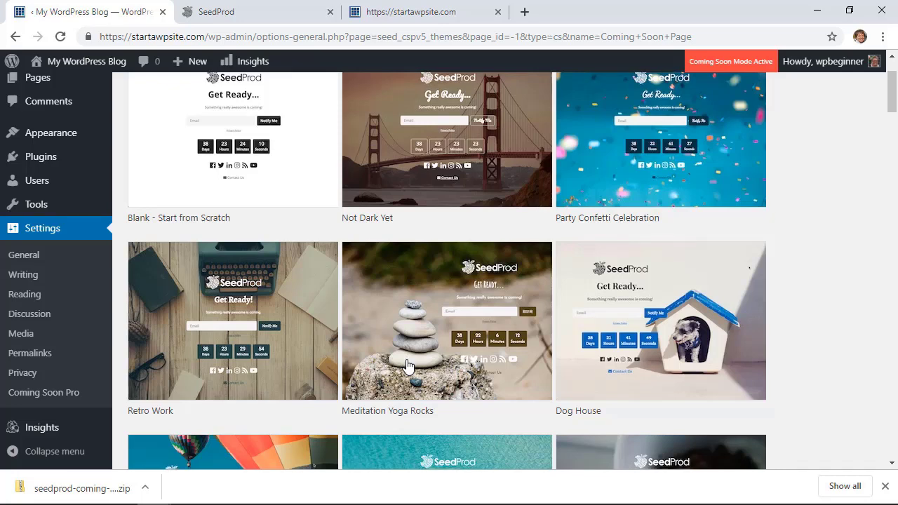
pyautogui.scroll(-3, 407, 365)
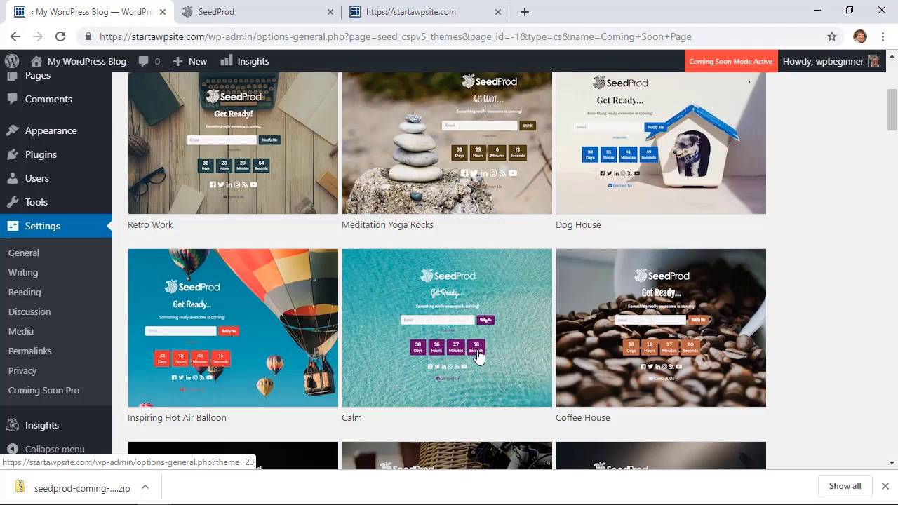
pyautogui.scroll(-2, 477, 365)
pyautogui.scroll(-12, 477, 365)
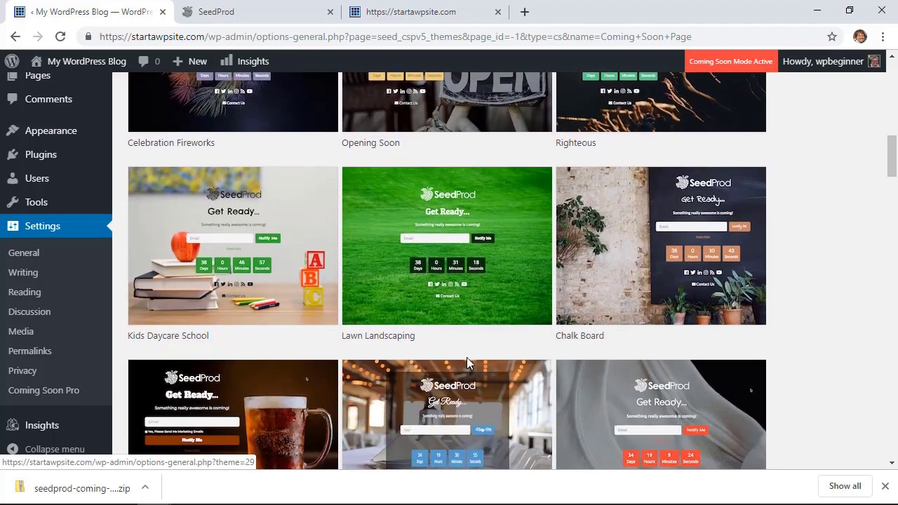
pyautogui.scroll(-15, 453, 359)
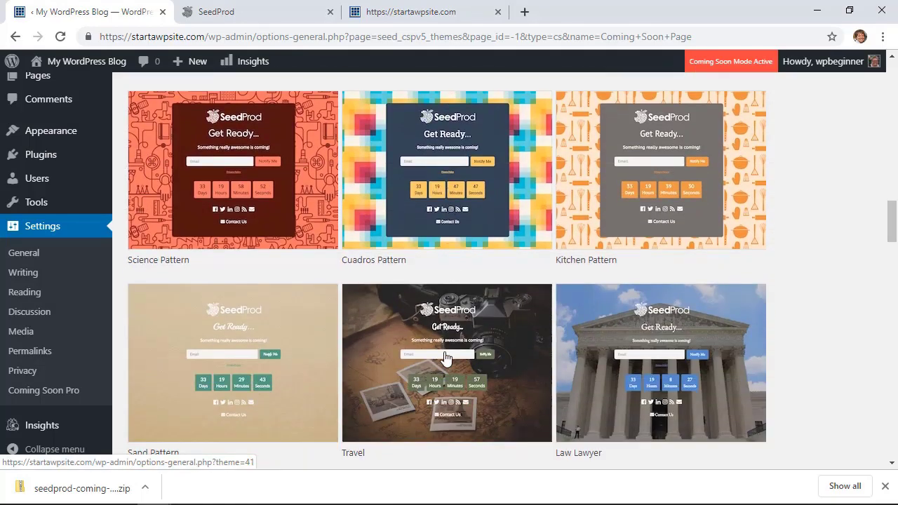
pyautogui.scroll(-10, 447, 360)
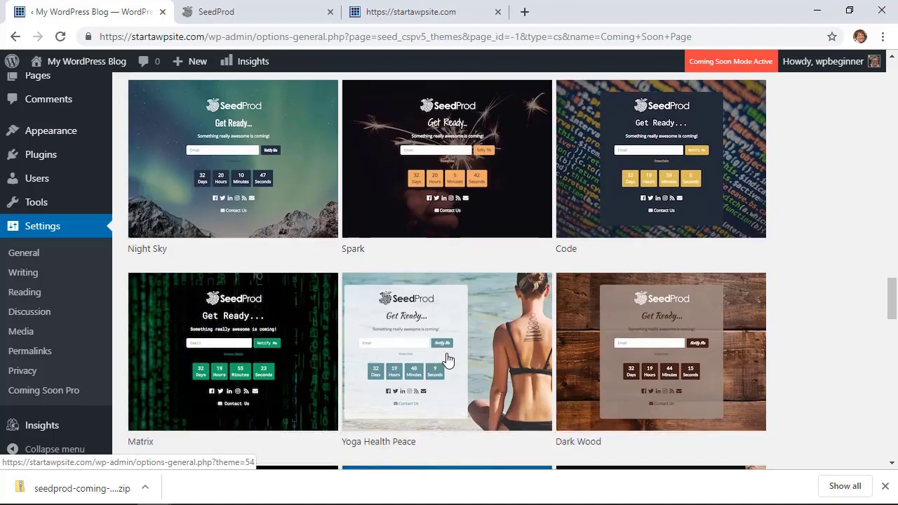
pyautogui.scroll(-3, 448, 359)
pyautogui.scroll(20, 452, 358)
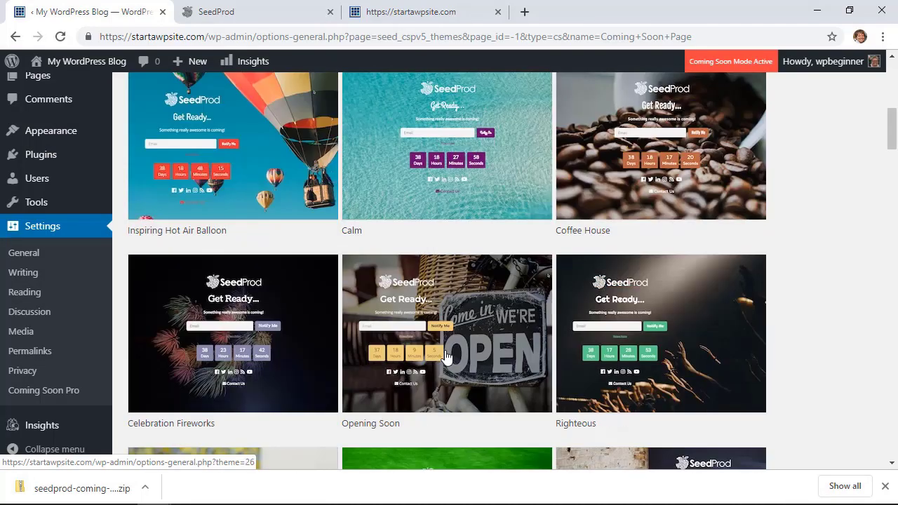
pyautogui.click(696, 364)
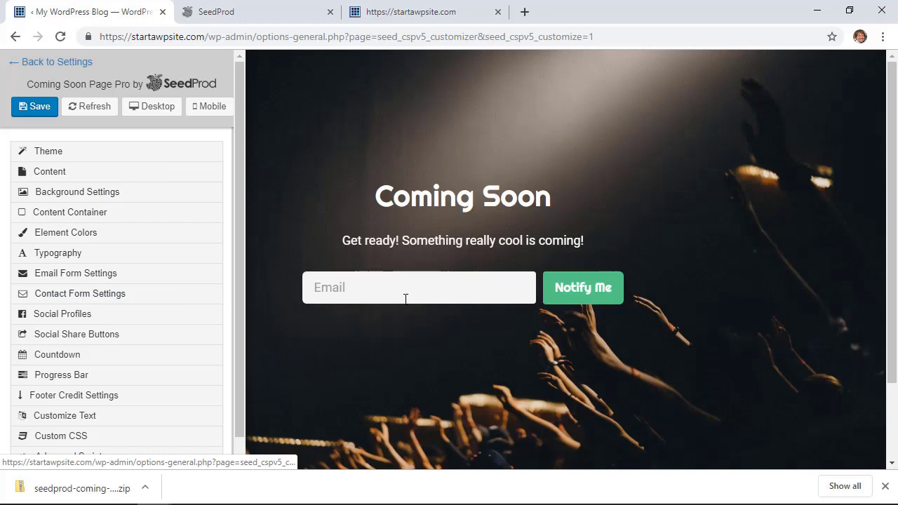
# - Change the coming soon page's theme to Meditation Yoga Rocks
pyautogui.click(45, 153)
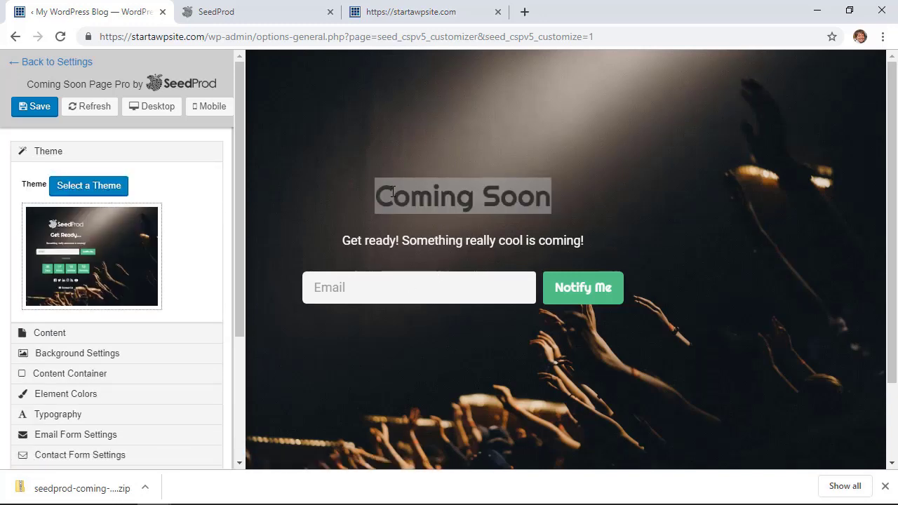
pyautogui.click(80, 193)
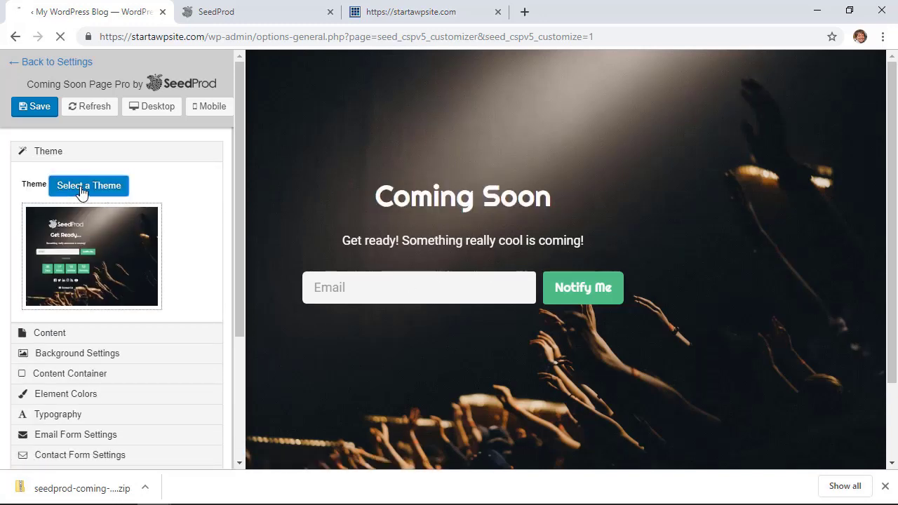
pyautogui.scroll(-3, 411, 284)
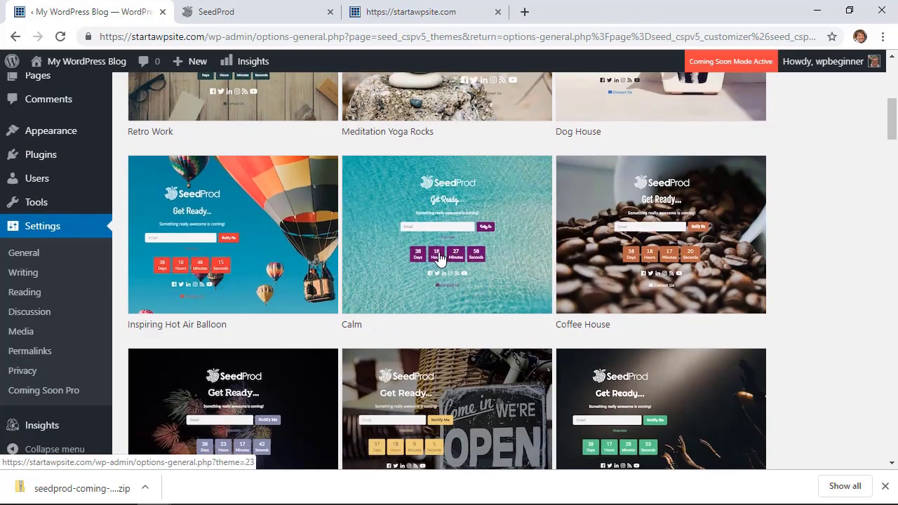
pyautogui.scroll(3, 456, 134)
pyautogui.click(409, 222)
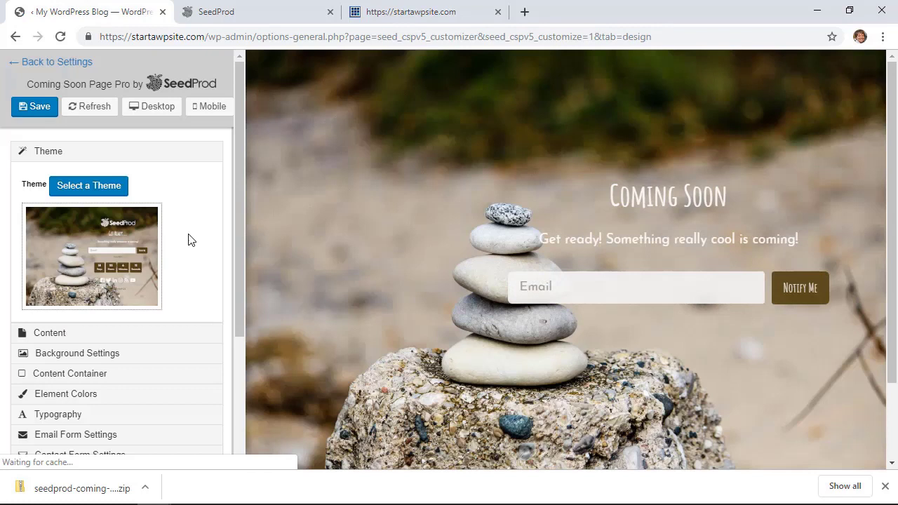
# - Change the page's headline in the content settings to "Get Ready"
pyautogui.click(56, 334)
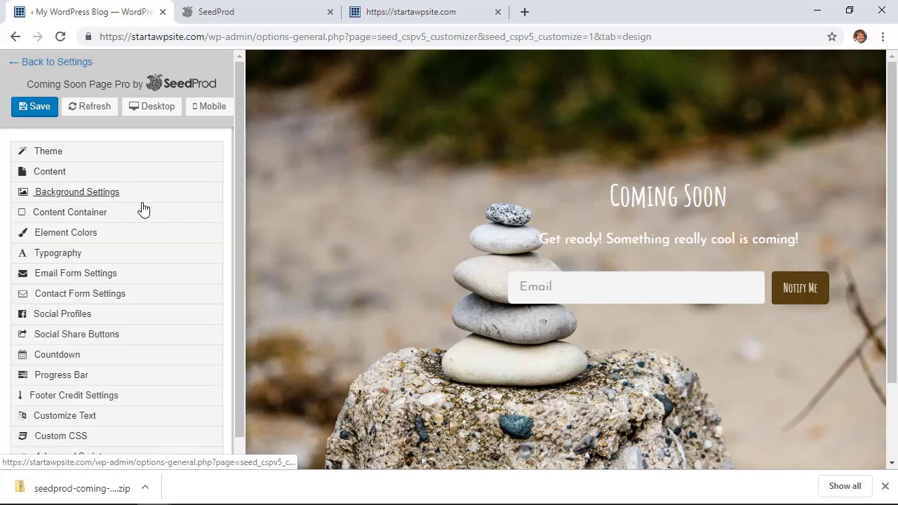
pyautogui.click(60, 175)
pyautogui.moveTo(119, 220); pyautogui.dragTo(14, 228)
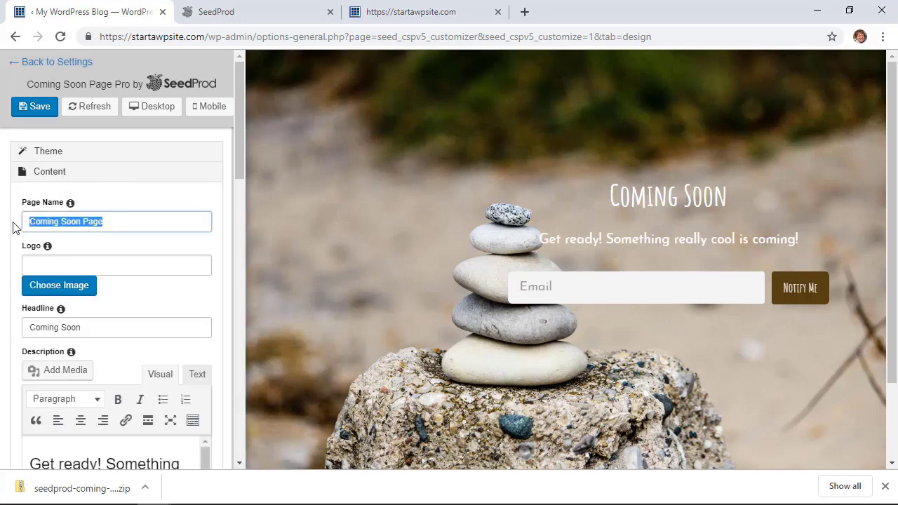
pyautogui.moveTo(84, 327); pyautogui.dragTo(8, 337)
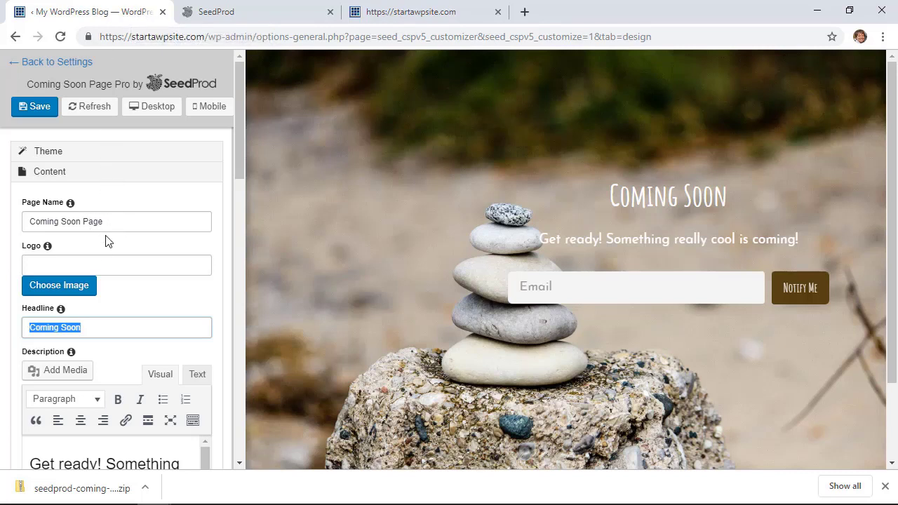
pyautogui.click(105, 334)
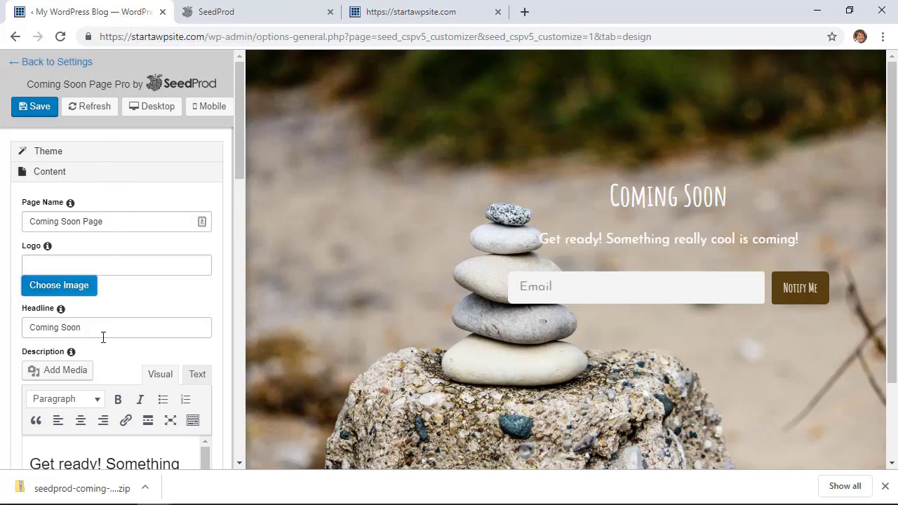
pyautogui.tripleClick(61, 328)
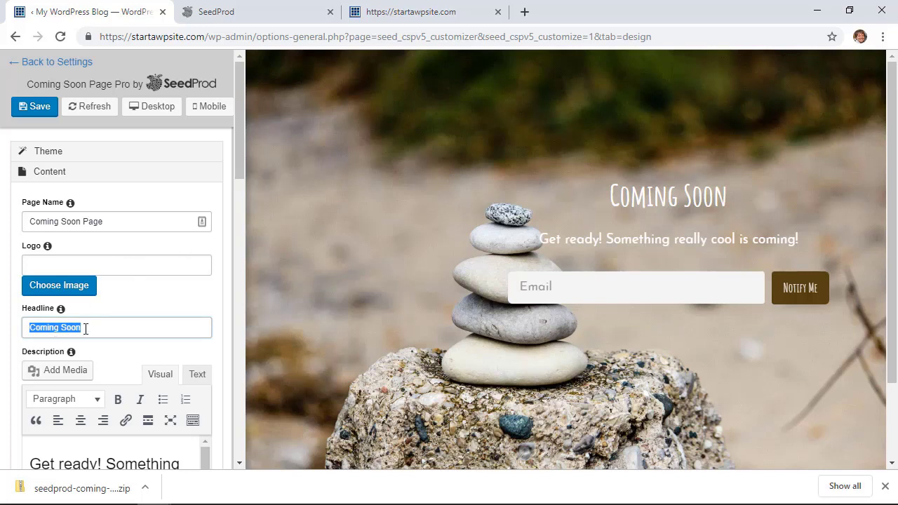
pyautogui.doubleClick(89, 328)
pyautogui.tripleClick(89, 329)
pyautogui.write('Get Ready')
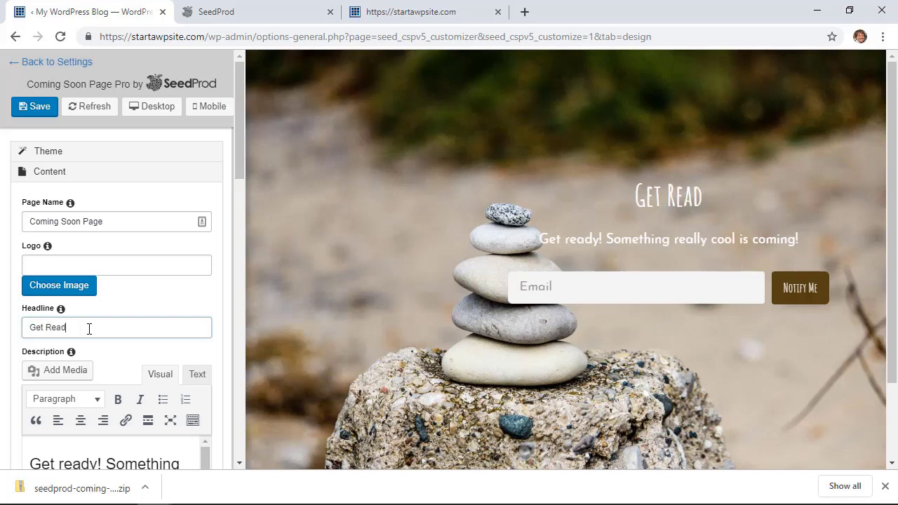
# - Try the Description section above the Headline in the sections order, and move it back below the Headline
pyautogui.scroll(-3, 120, 296)
pyautogui.scroll(-2, 120, 296)
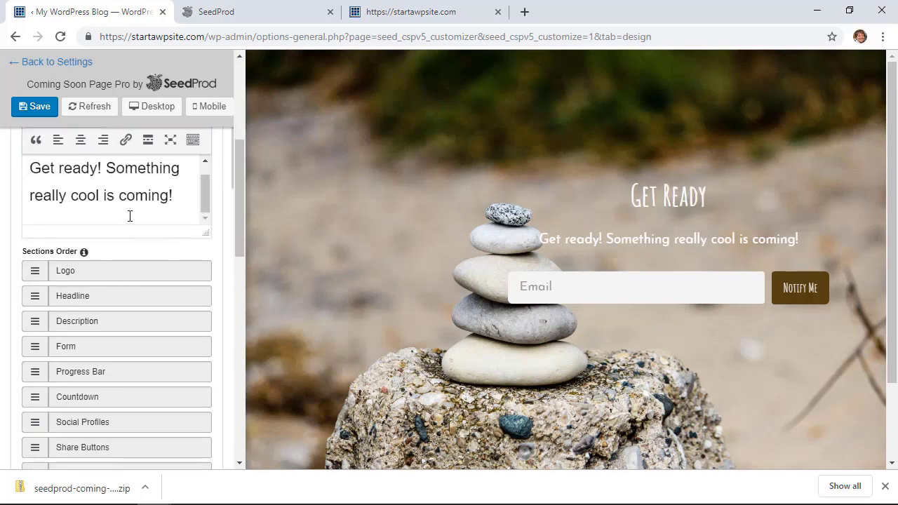
pyautogui.scroll(-2, 130, 216)
pyautogui.moveTo(37, 178); pyautogui.dragTo(33, 205)
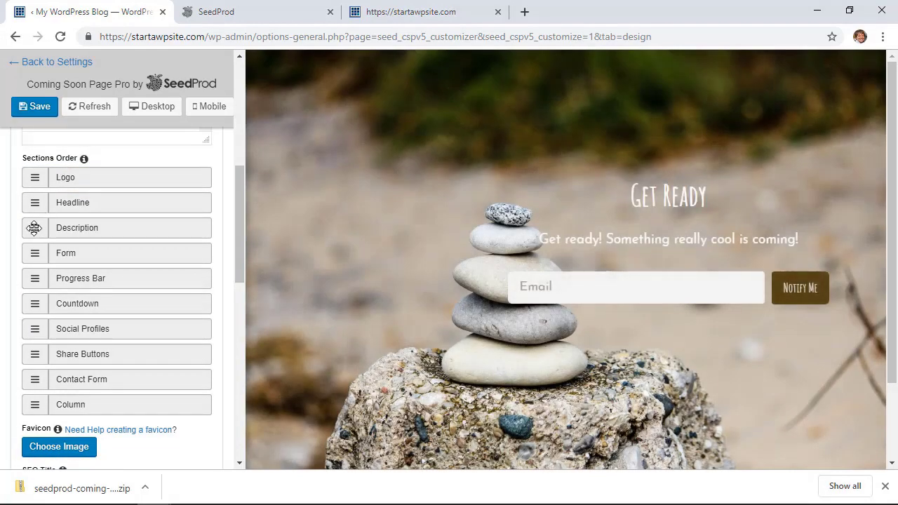
pyautogui.moveTo(35, 228); pyautogui.dragTo(38, 195)
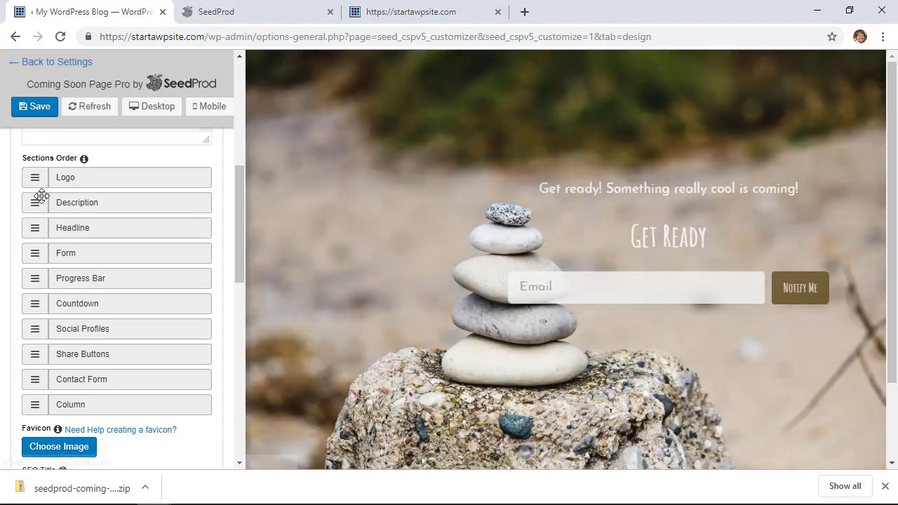
pyautogui.moveTo(35, 209); pyautogui.dragTo(32, 237)
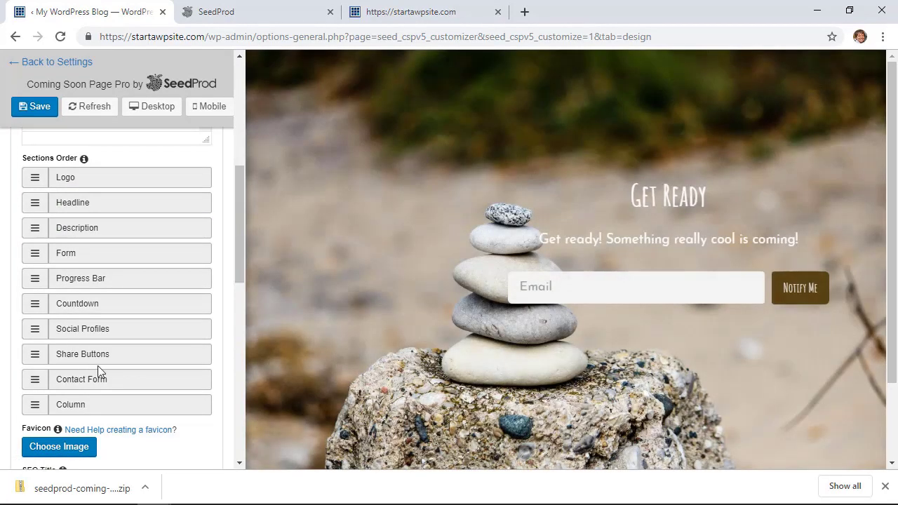
# - Review the favicon, SEO title, SEO description, Facebook and Twitter thumbnail and Google Analytics code options in the content settings
pyautogui.scroll(-4, 165, 382)
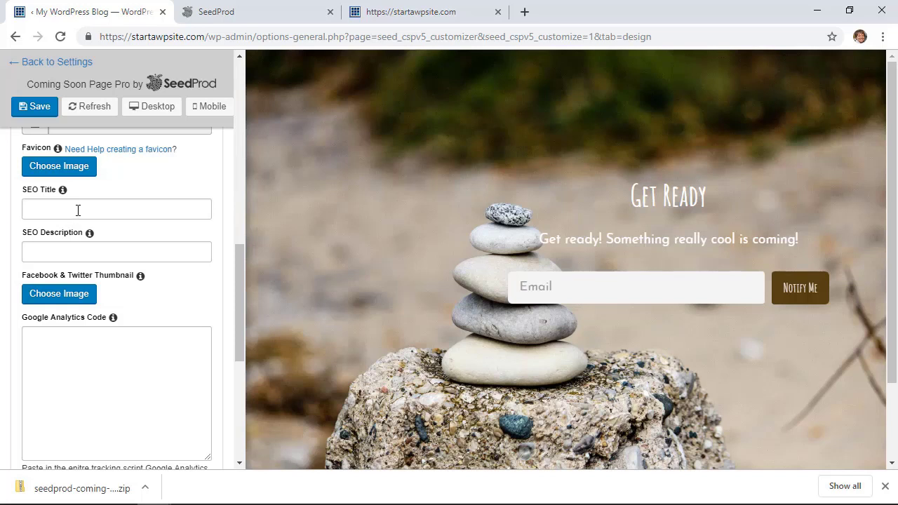
pyautogui.scroll(-2, 154, 287)
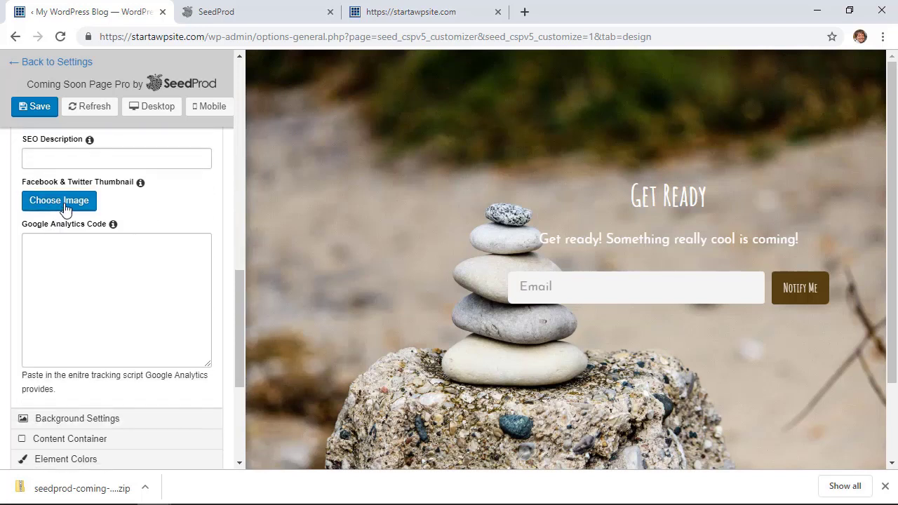
pyautogui.scroll(-2, 104, 263)
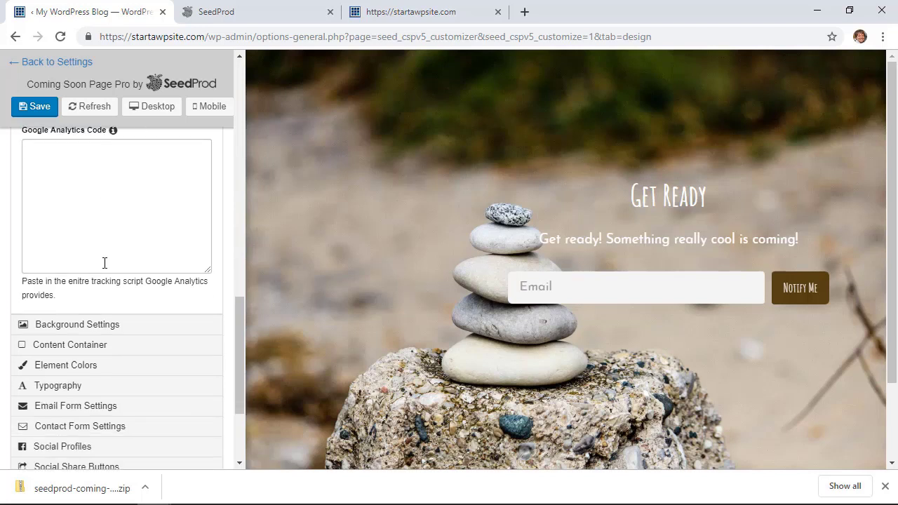
pyautogui.click(103, 216)
pyautogui.scroll(2, 103, 216)
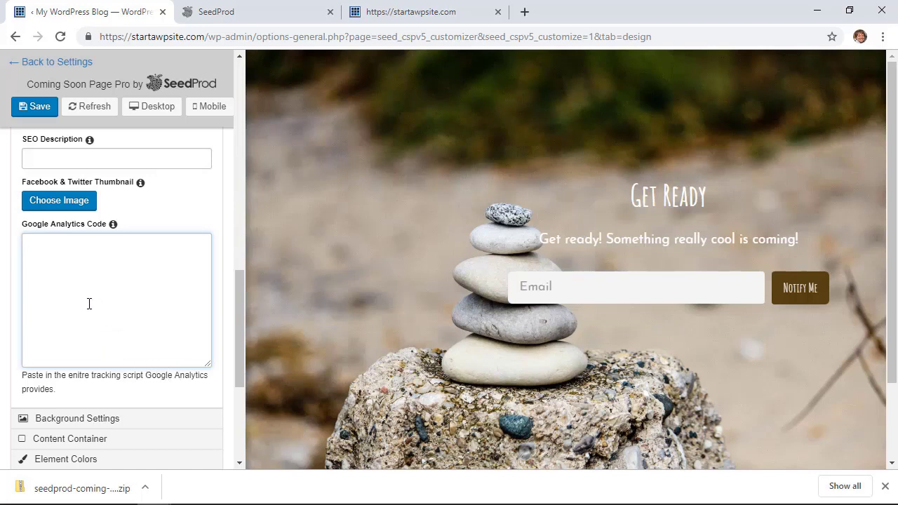
pyautogui.click(84, 275)
pyautogui.scroll(-3, 90, 275)
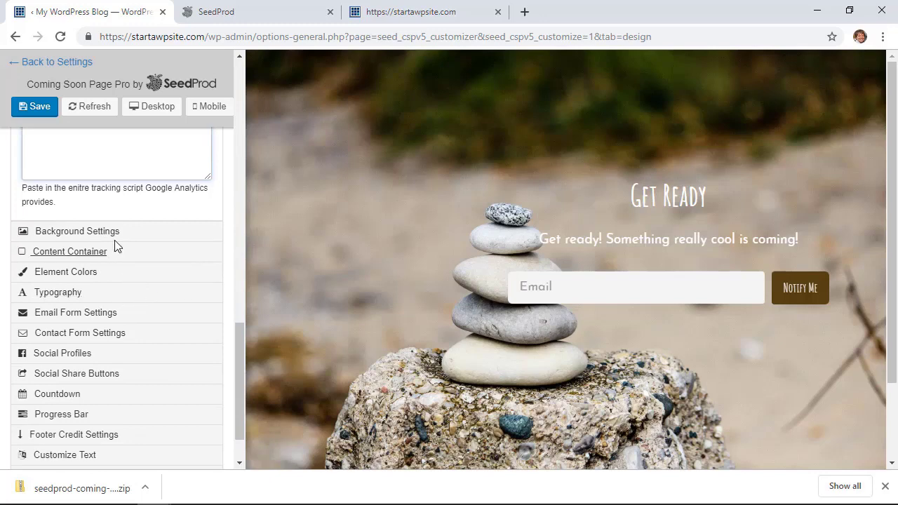
# - Open the stock image picker for the page's background image and browse the offered photos
pyautogui.click(107, 234)
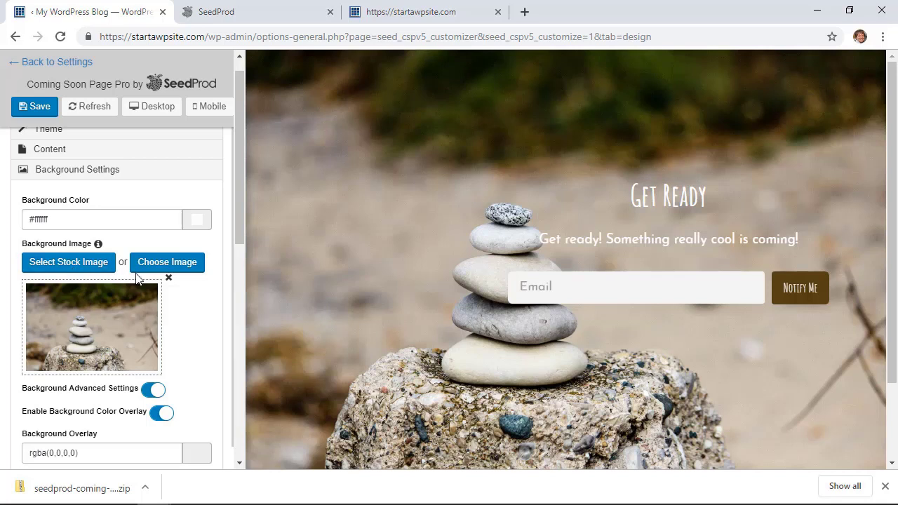
pyautogui.click(84, 267)
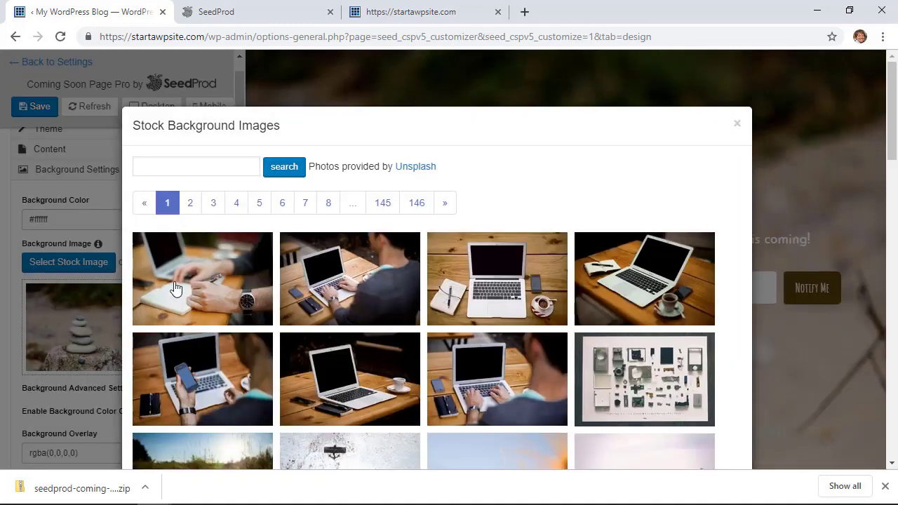
pyautogui.scroll(-3, 260, 286)
pyautogui.scroll(-2, 272, 286)
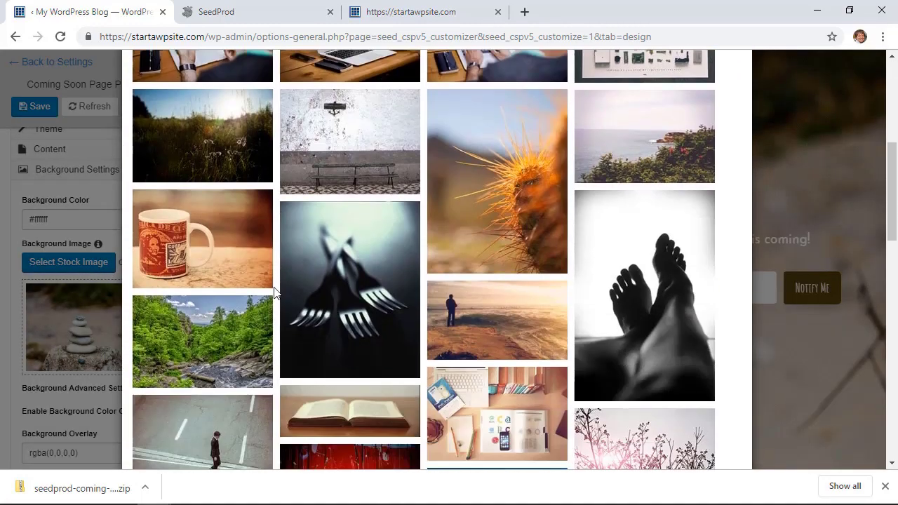
pyautogui.scroll(5, 266, 291)
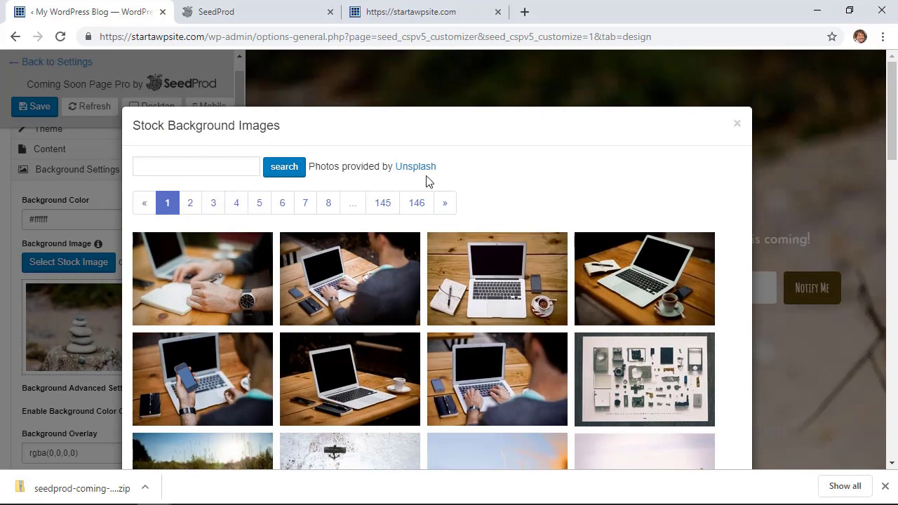
# - Search the stock background images for "yard" and look through the photos
pyautogui.click(214, 172)
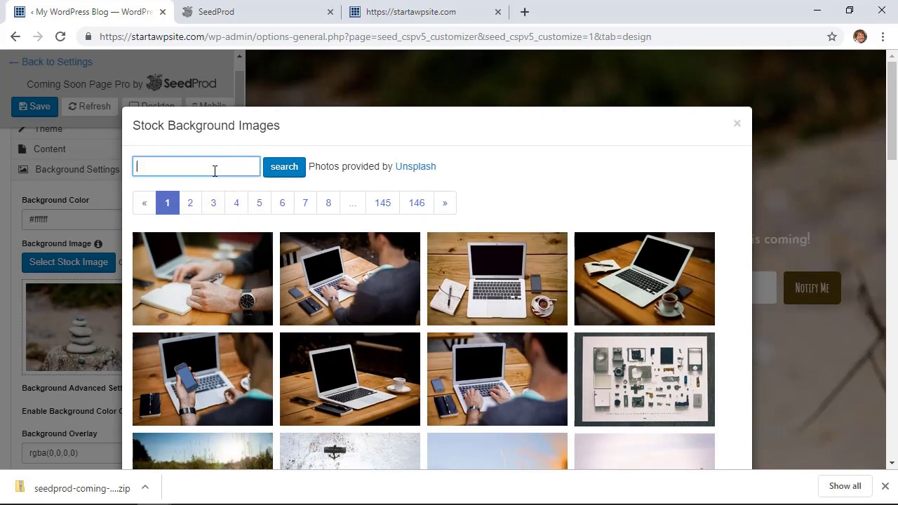
pyautogui.write('yard')
pyautogui.click(274, 172)
pyautogui.scroll(-1, 322, 315)
pyautogui.scroll(-1, 588, 302)
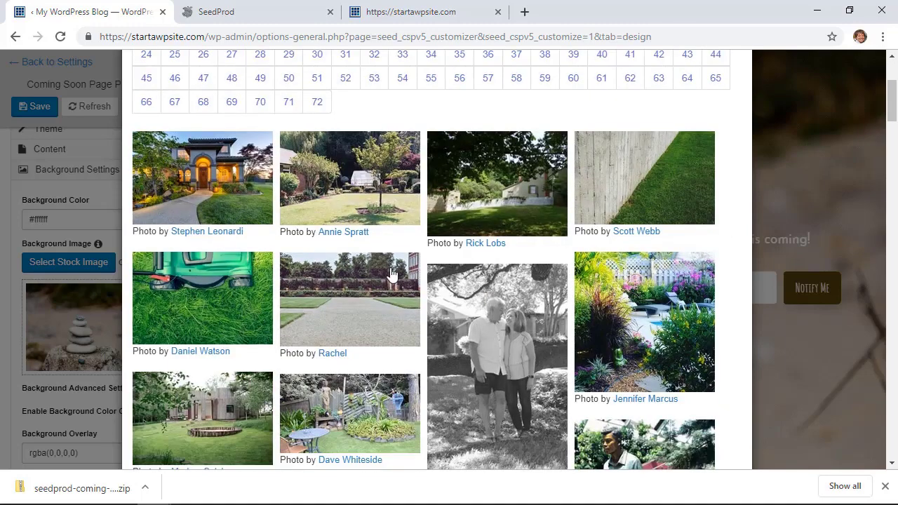
pyautogui.scroll(3, 588, 301)
# - Search the stock background images for "water"
pyautogui.doubleClick(181, 167)
pyautogui.write('water')
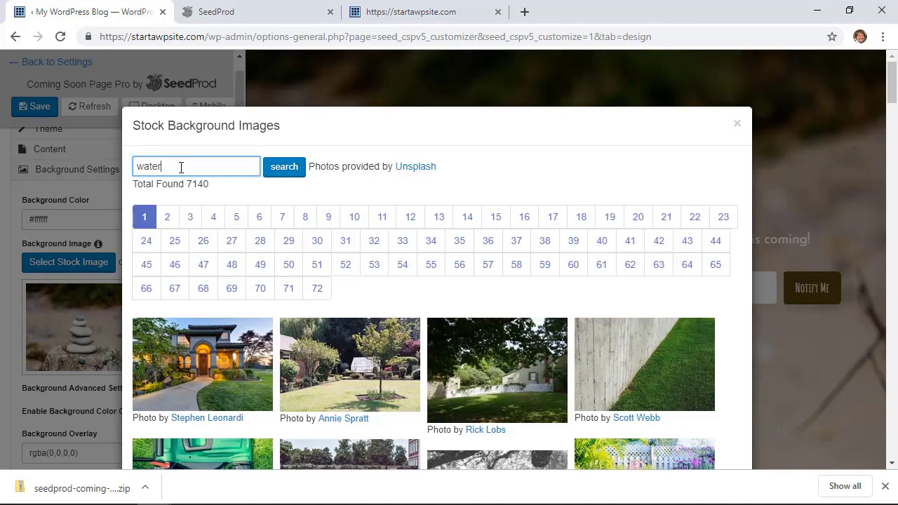
pyautogui.press('Return')
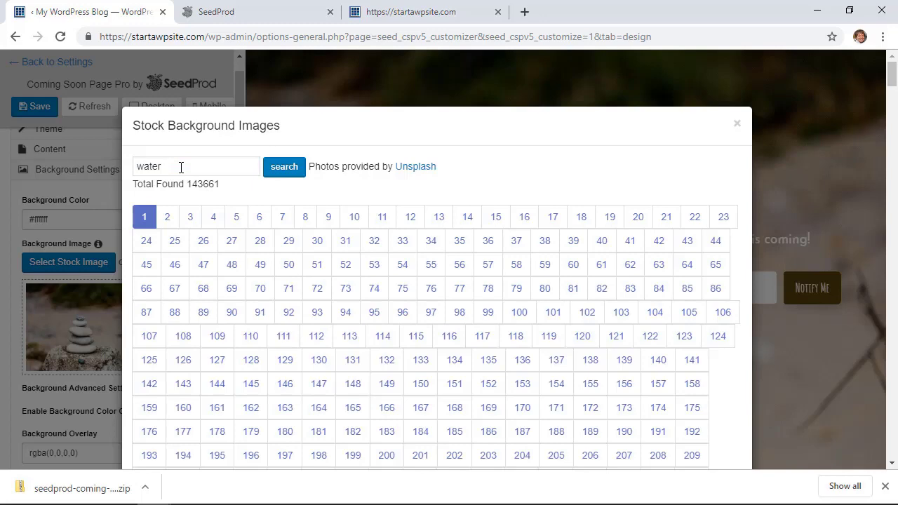
# - Search the stock background images for "ocean" and set the photo of palm trees on a beach as the page background
pyautogui.doubleClick(187, 168)
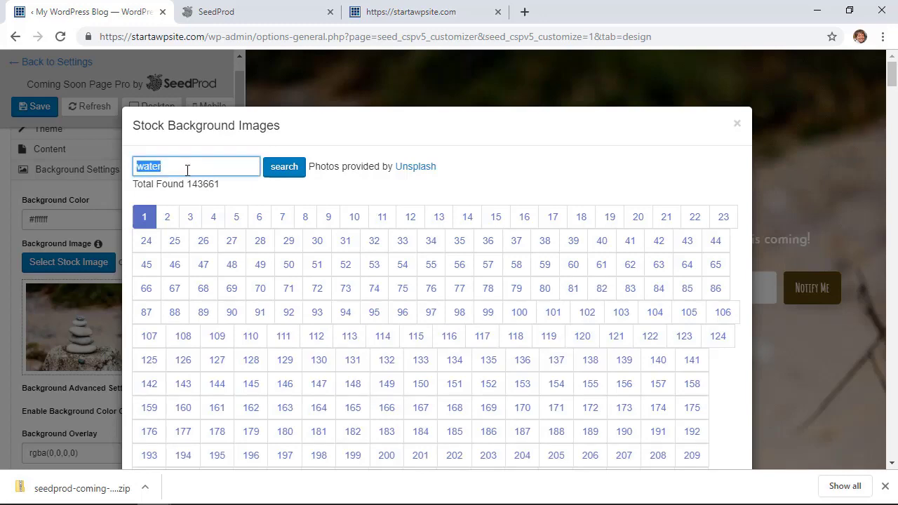
pyautogui.write('ocean')
pyautogui.press('Return')
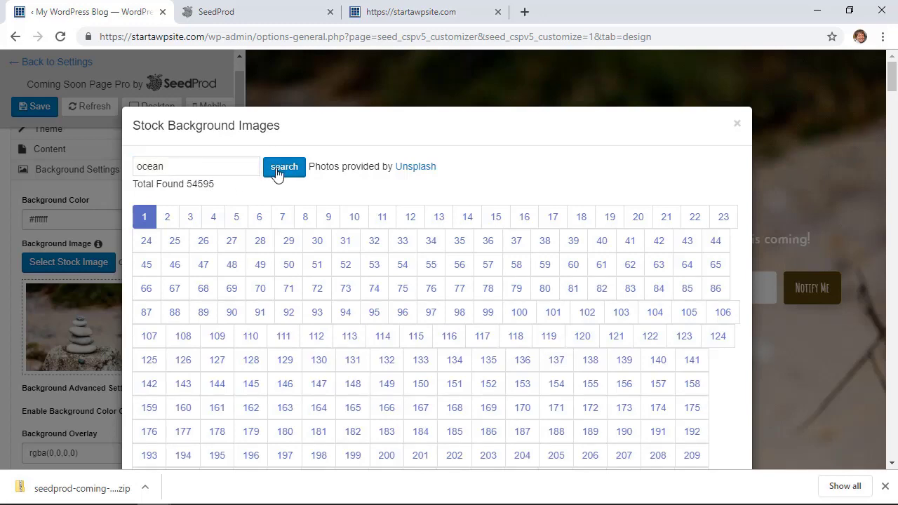
pyautogui.scroll(-15, 208, 199)
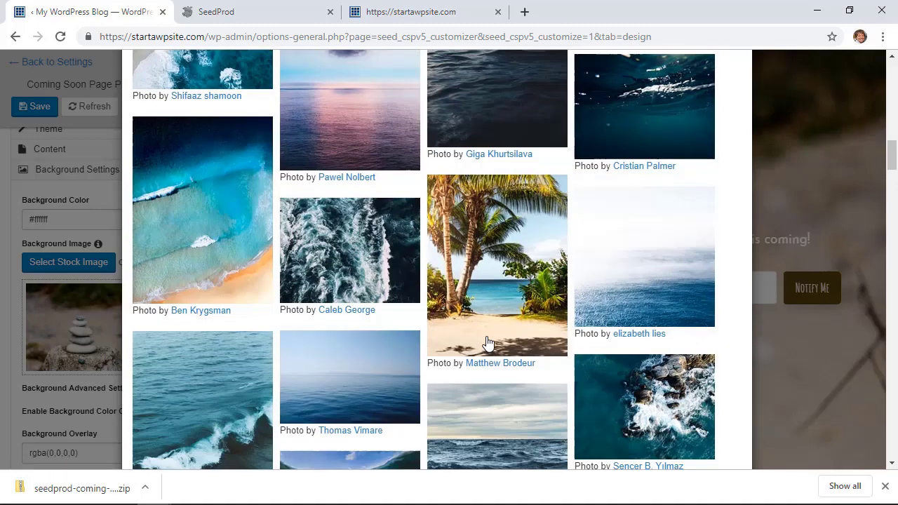
pyautogui.click(489, 290)
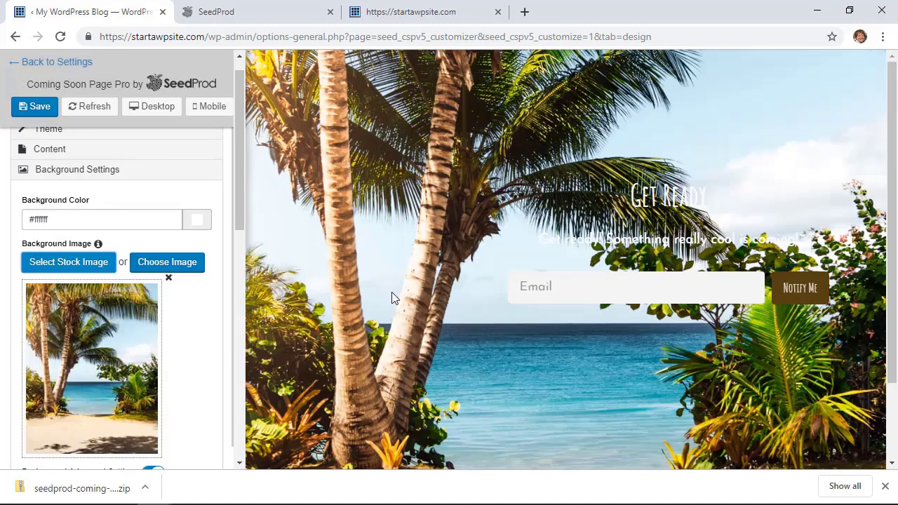
# - Replace the background with the dark underwater stock photo with light on the water's surface
pyautogui.click(63, 272)
pyautogui.scroll(-12, 320, 297)
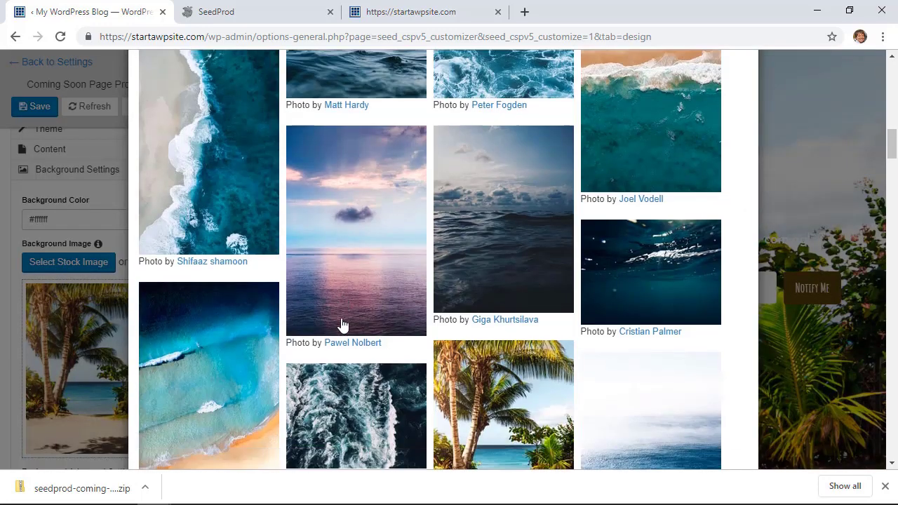
pyautogui.scroll(-1, 342, 325)
pyautogui.click(630, 236)
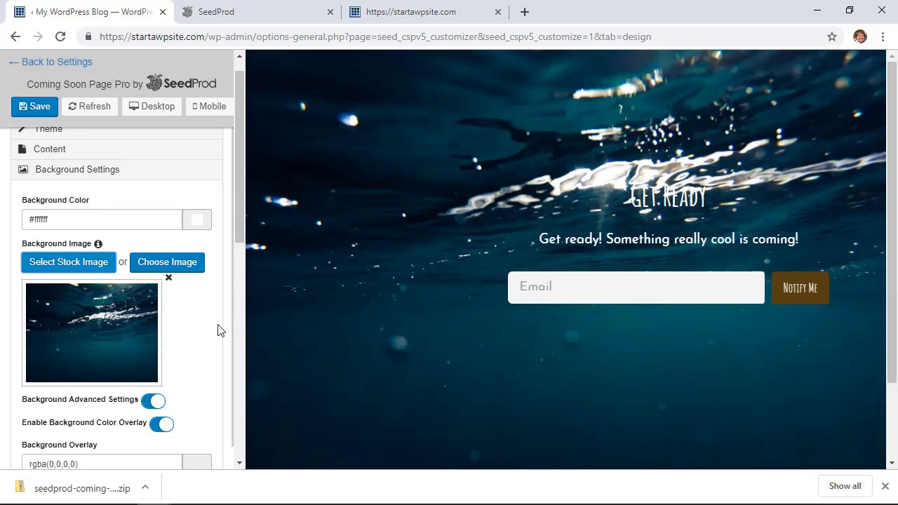
# - Try green and near-white background overlay colors, and settle on semi-transparent black, rgba(0,0,0,0.38)
pyautogui.scroll(-1, 218, 331)
pyautogui.click(145, 373)
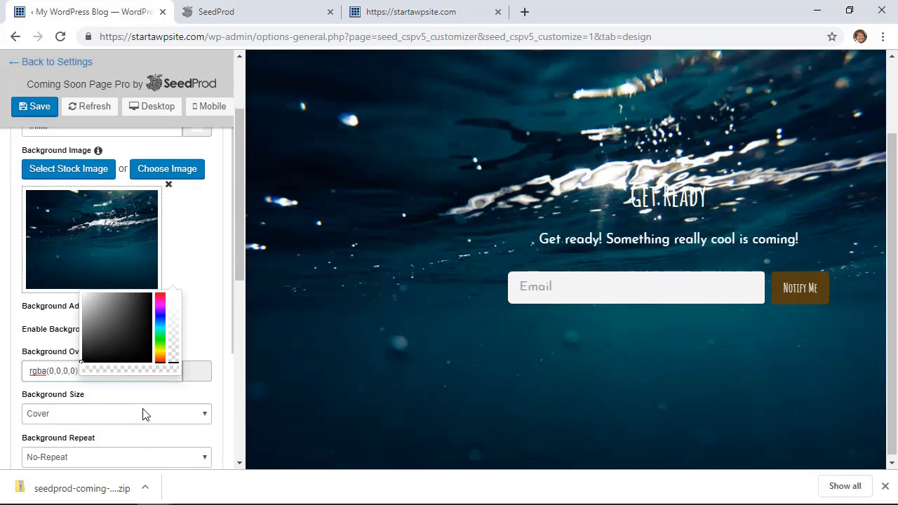
pyautogui.scroll(1, 145, 414)
pyautogui.click(197, 419)
pyautogui.scroll(-1, 196, 421)
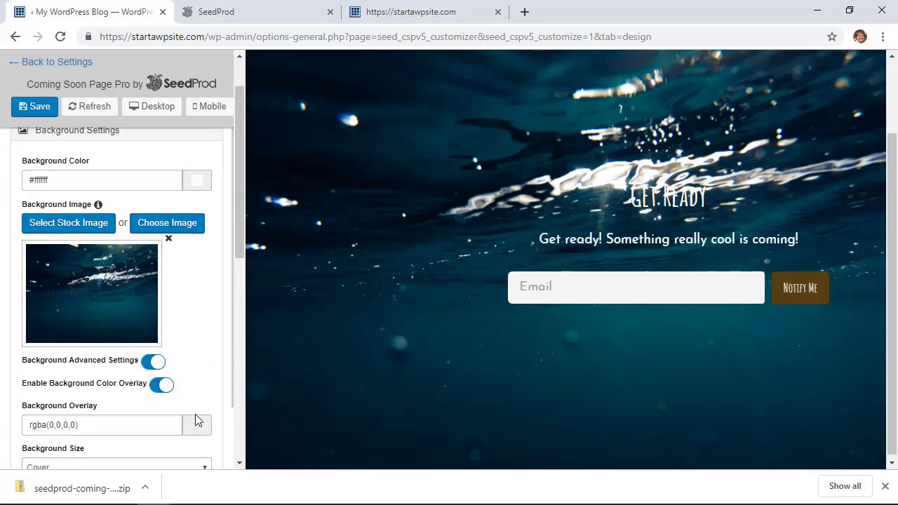
pyautogui.click(140, 371)
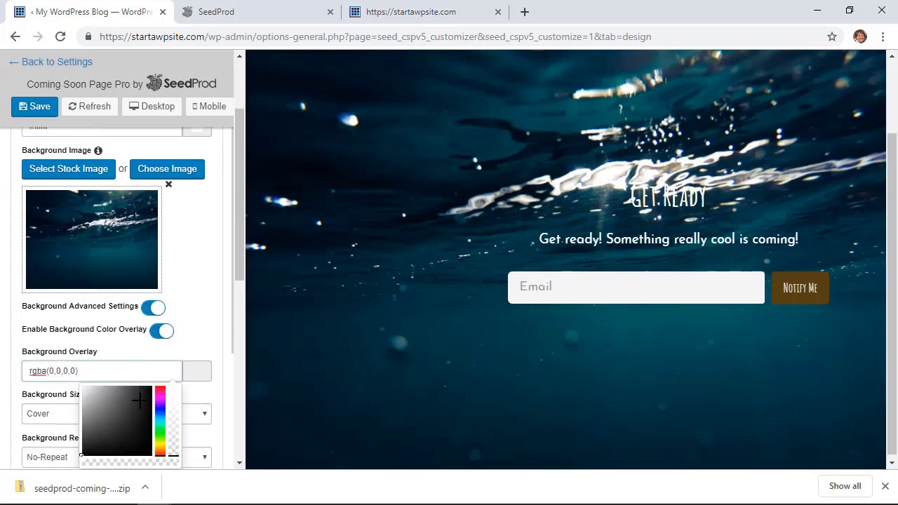
pyautogui.moveTo(163, 443); pyautogui.dragTo(173, 413)
pyautogui.click(120, 422)
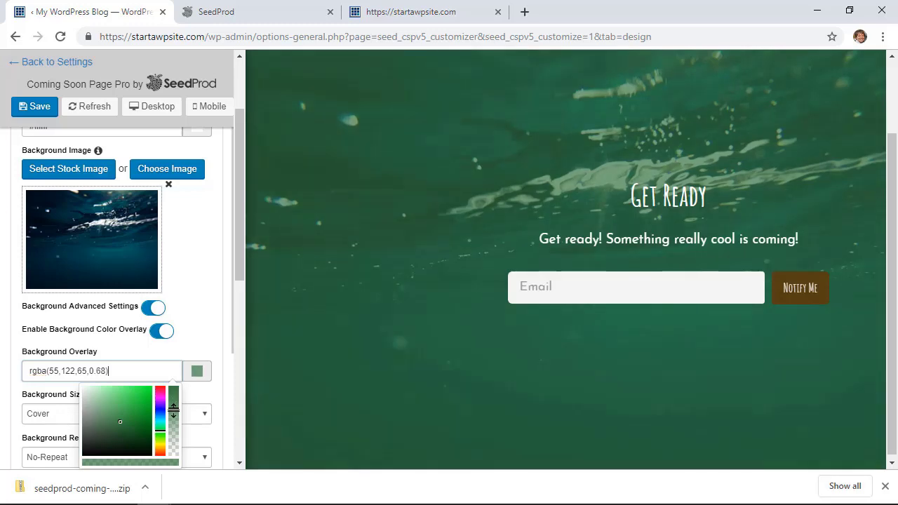
pyautogui.click(83, 385)
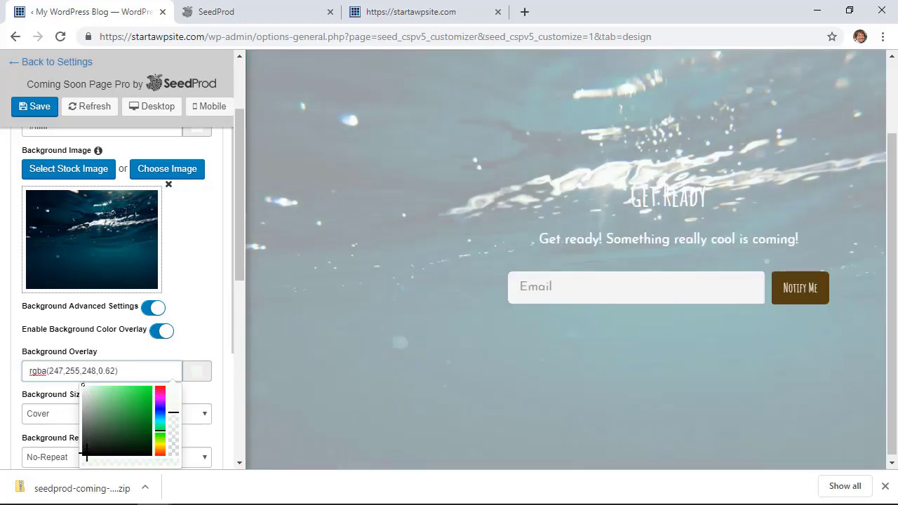
pyautogui.click(83, 453)
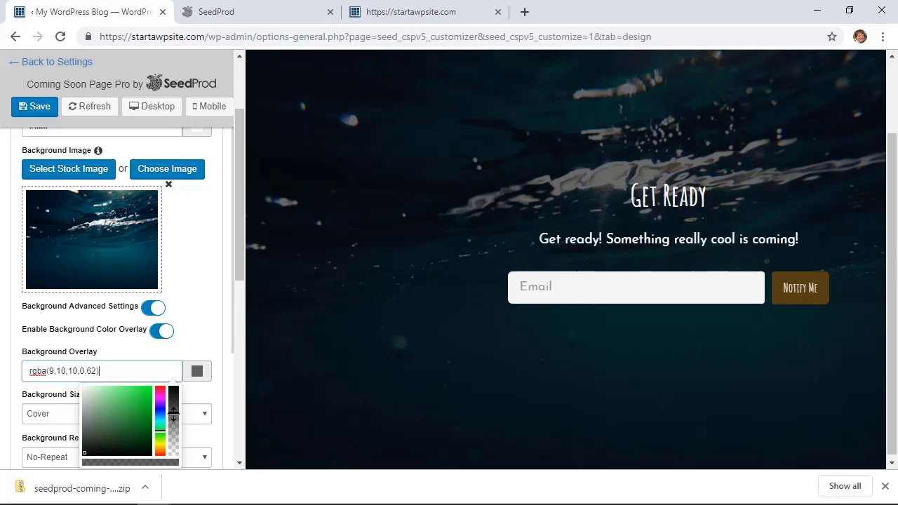
pyautogui.moveTo(173, 414)
pyautogui.mouseDown()
pyautogui.moveTo(165, 485)
pyautogui.moveTo(173, 429)
pyautogui.mouseUp()
# - Try the Contain and Auto background sizes on the page, and set the size back to Cover
pyautogui.scroll(-1, 116, 281)
pyautogui.click(204, 319)
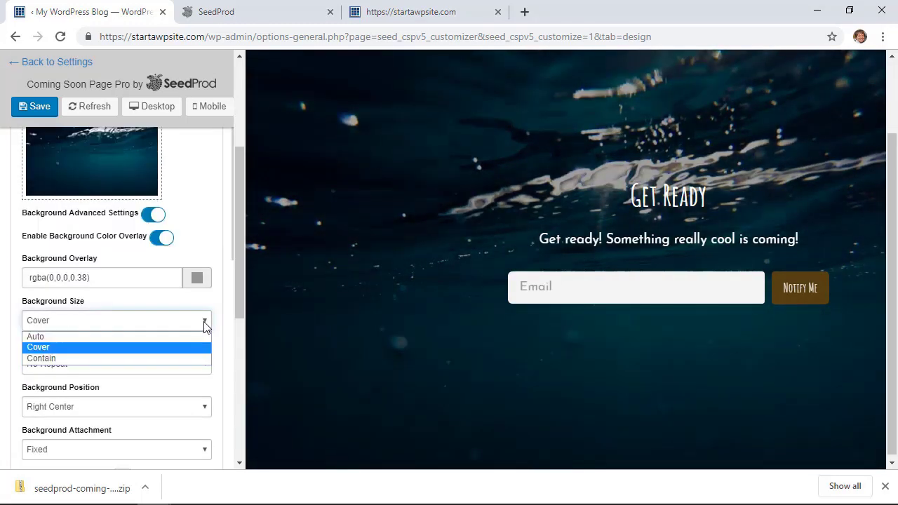
pyautogui.click(56, 360)
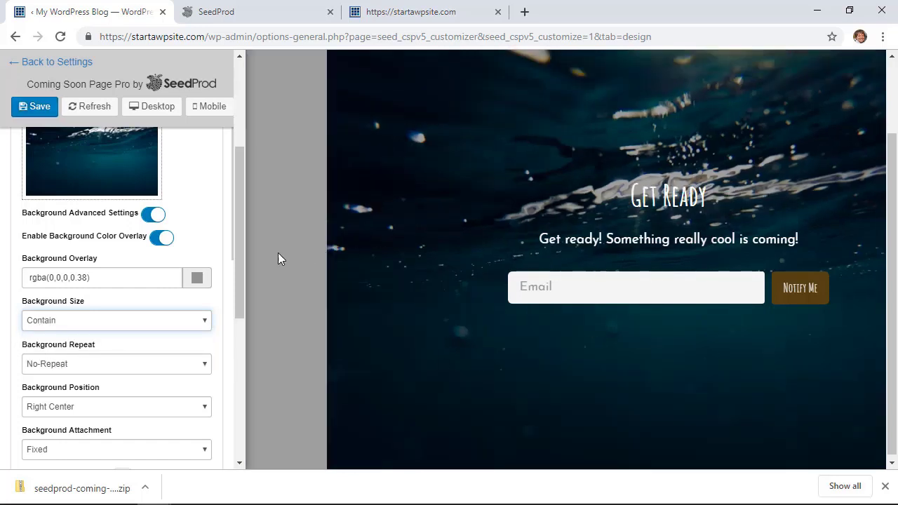
pyautogui.click(87, 322)
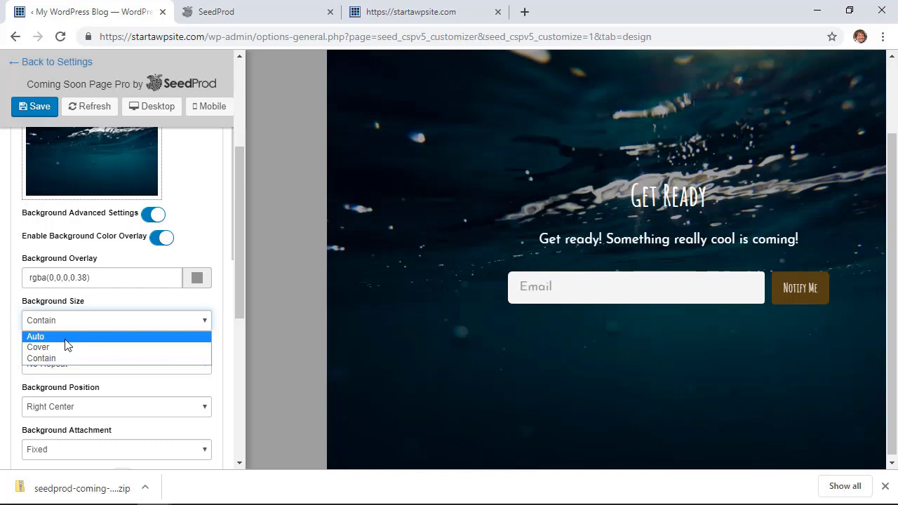
pyautogui.click(65, 338)
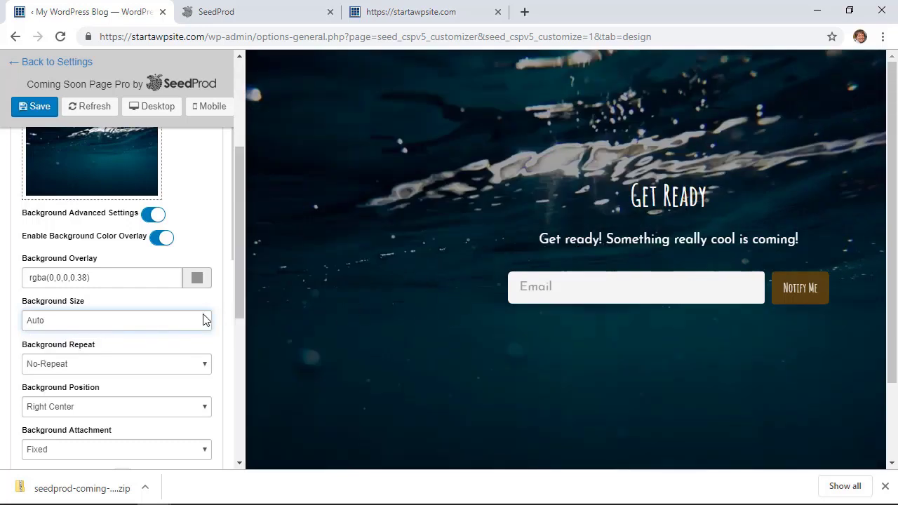
pyautogui.click(147, 325)
pyautogui.click(127, 325)
pyautogui.click(121, 347)
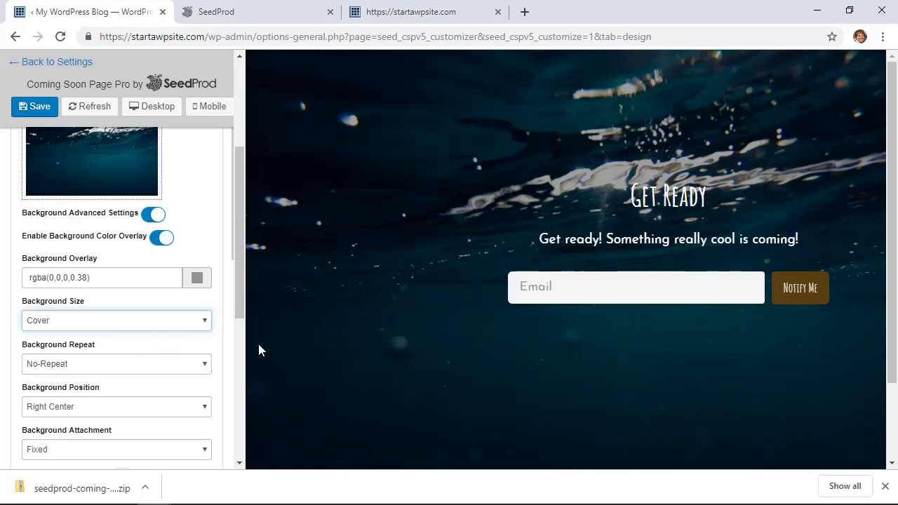
# - Try the Scroll background attachment and restore Fixed, and turn the background slideshow on and off again to view its options
pyautogui.scroll(-3, 144, 355)
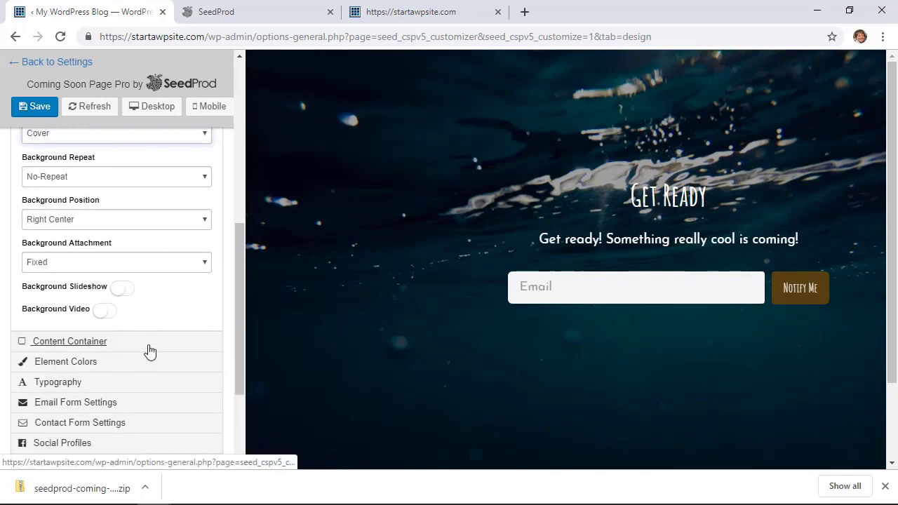
pyautogui.scroll(1, 151, 336)
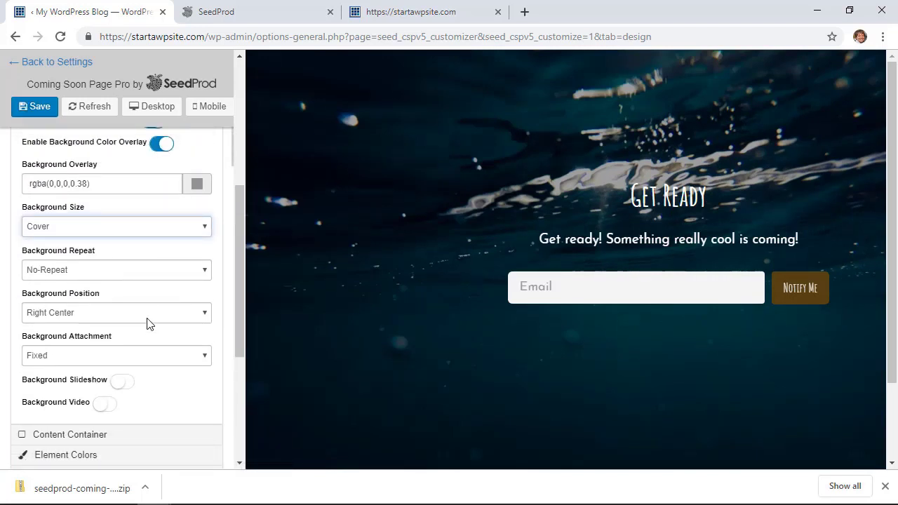
pyautogui.scroll(-2, 150, 361)
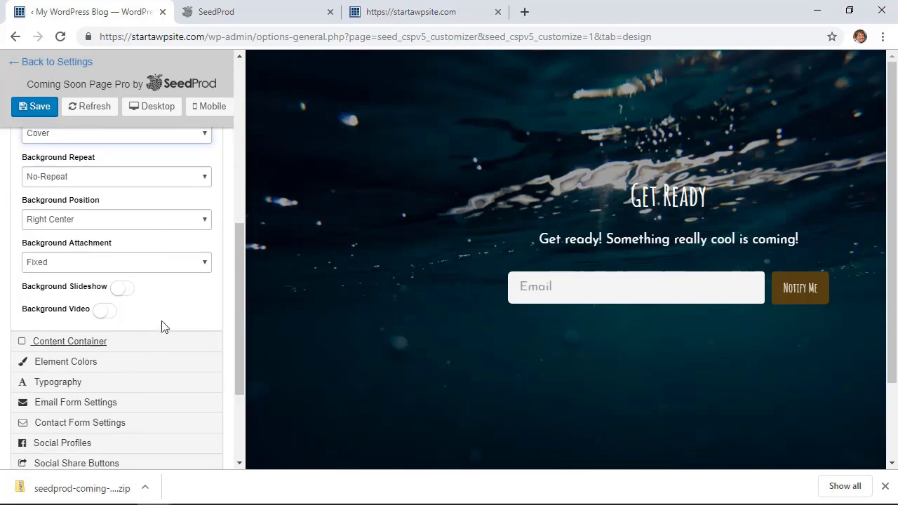
pyautogui.click(154, 269)
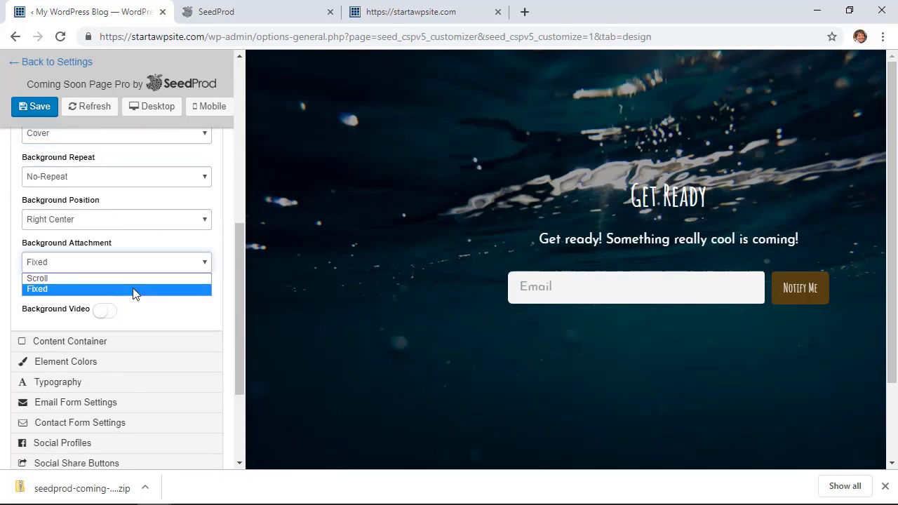
pyautogui.click(138, 281)
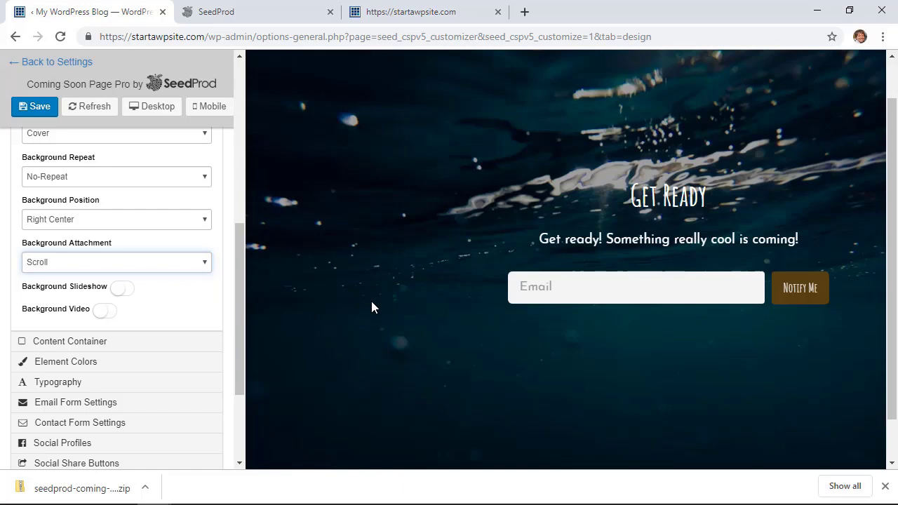
pyautogui.click(100, 274)
pyautogui.click(94, 293)
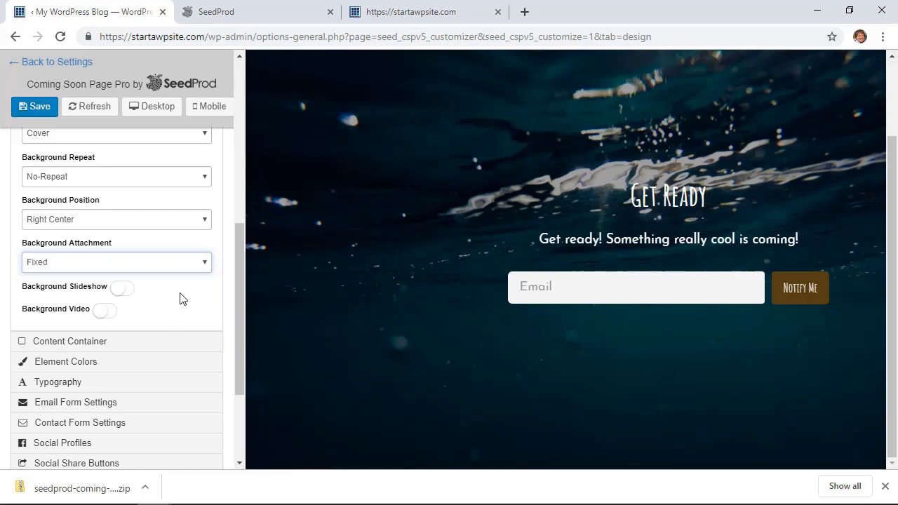
pyautogui.click(124, 296)
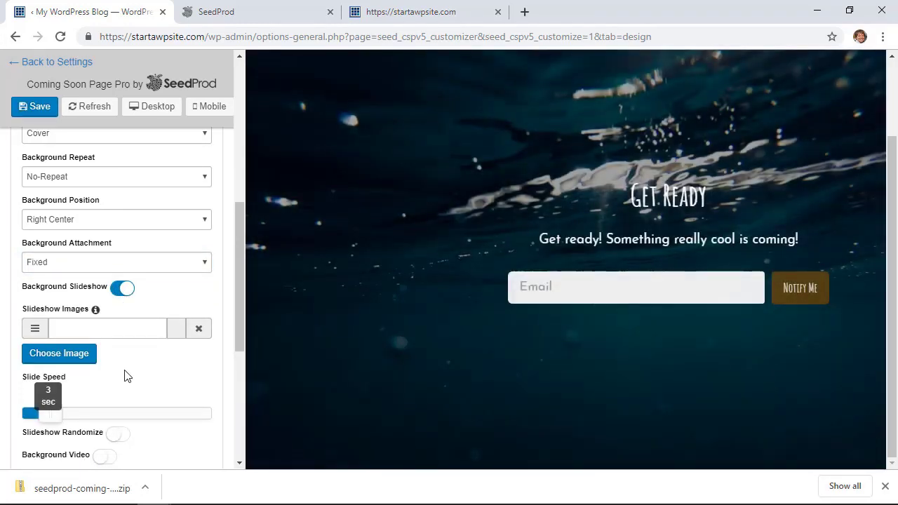
pyautogui.click(124, 288)
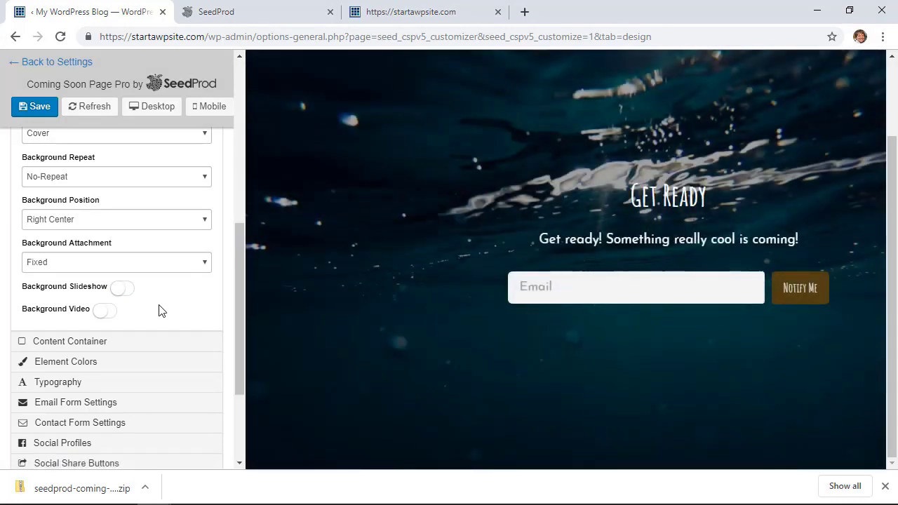
# - In the typography settings, change the text font to Lato and set the text size to 24px
pyautogui.scroll(-3, 161, 308)
pyautogui.click(68, 238)
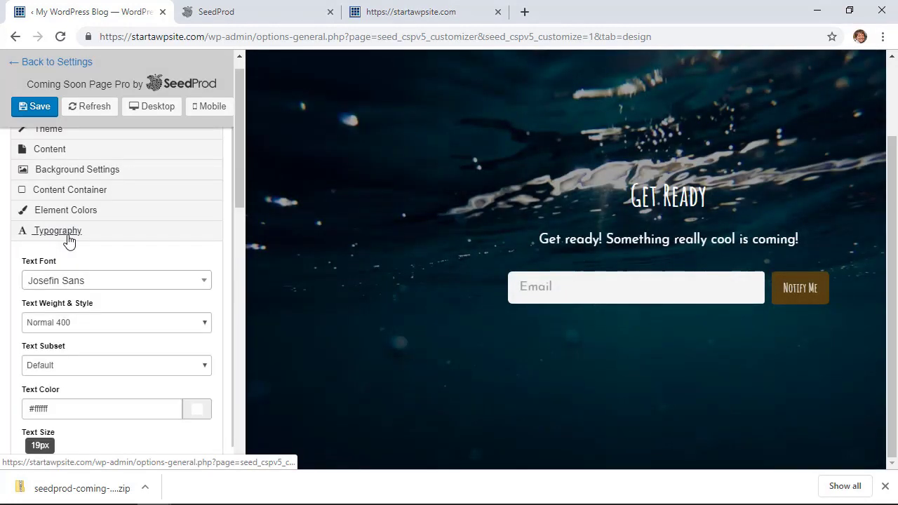
pyautogui.click(105, 284)
pyautogui.scroll(-8, 99, 374)
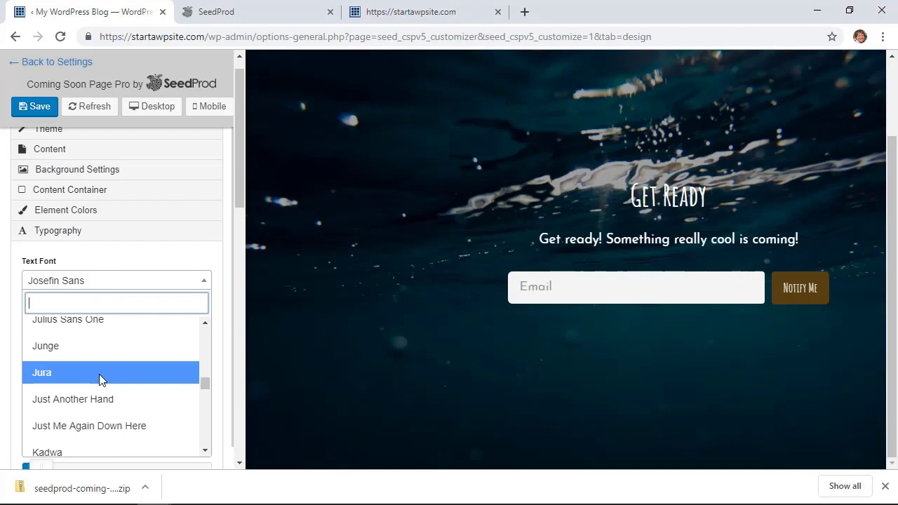
pyautogui.scroll(-9, 101, 381)
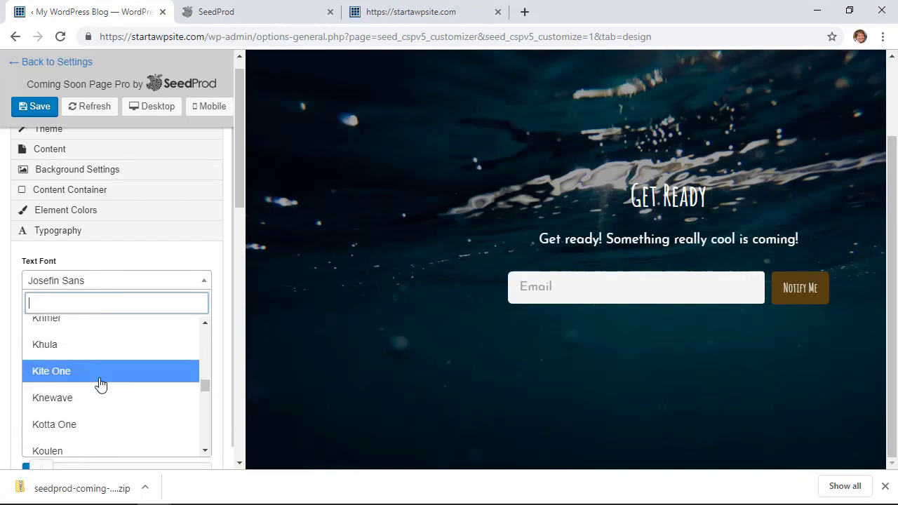
pyautogui.scroll(-2, 101, 382)
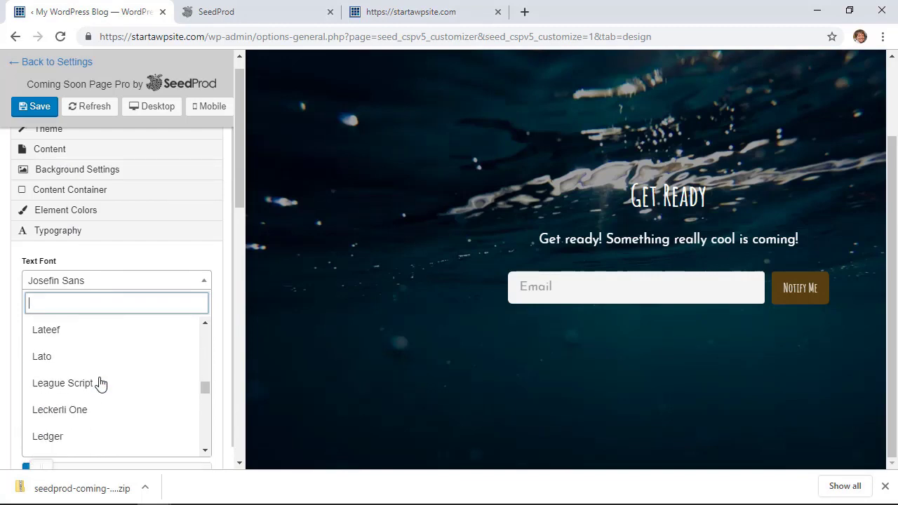
pyautogui.click(87, 361)
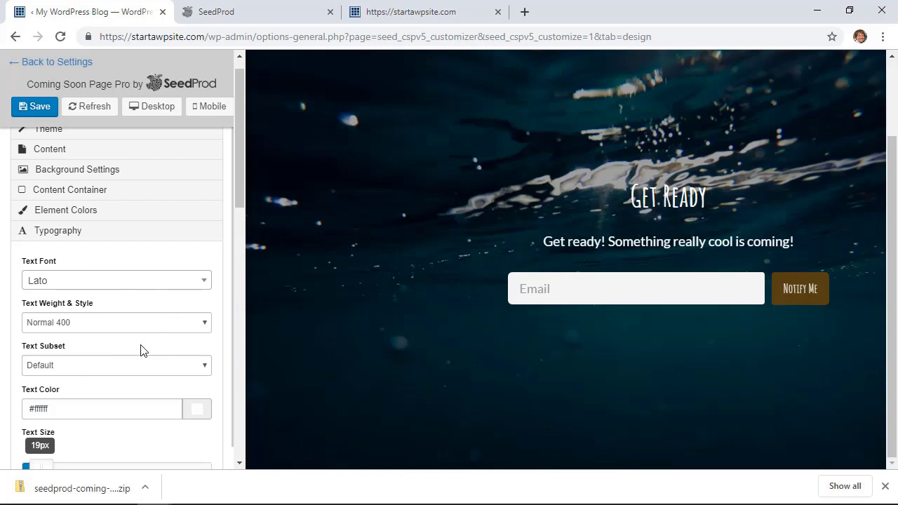
pyautogui.scroll(-2, 116, 372)
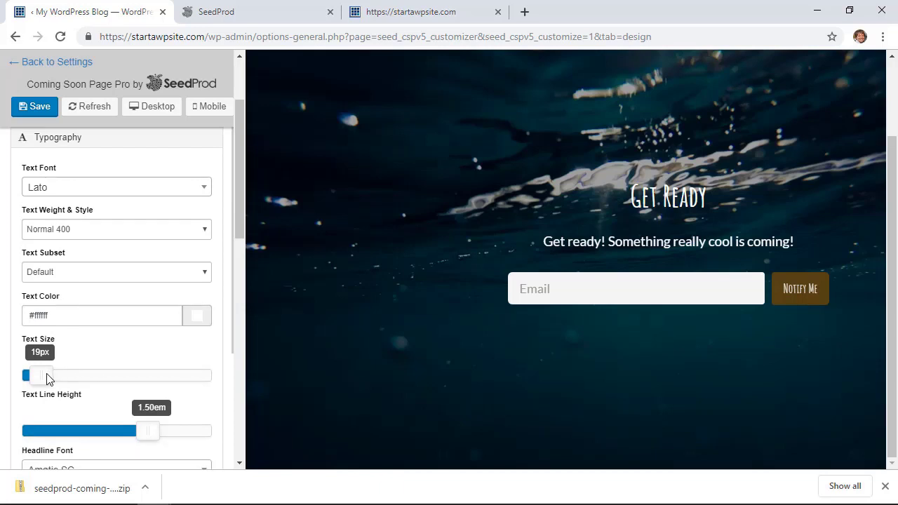
pyautogui.moveTo(47, 379); pyautogui.dragTo(64, 379)
# - Change the headline font to Roboto in the typography settings
pyautogui.scroll(-2, 119, 369)
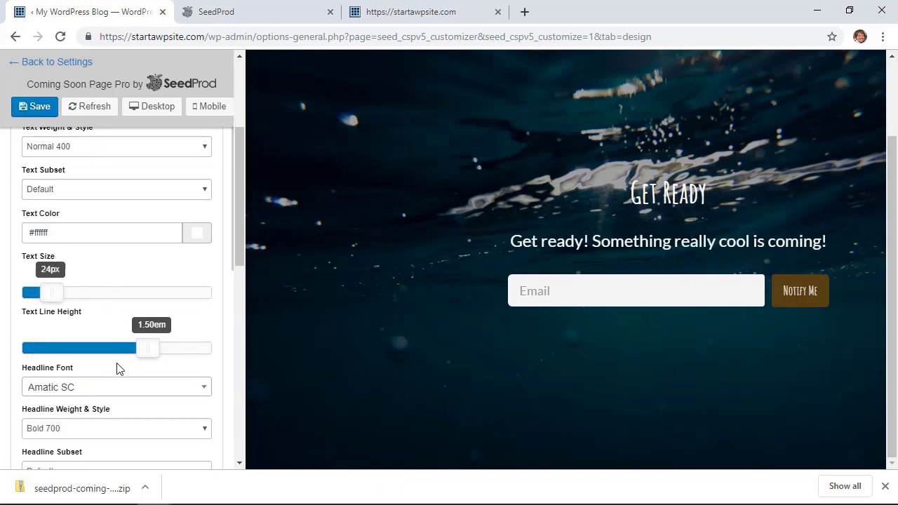
pyautogui.scroll(-3, 117, 370)
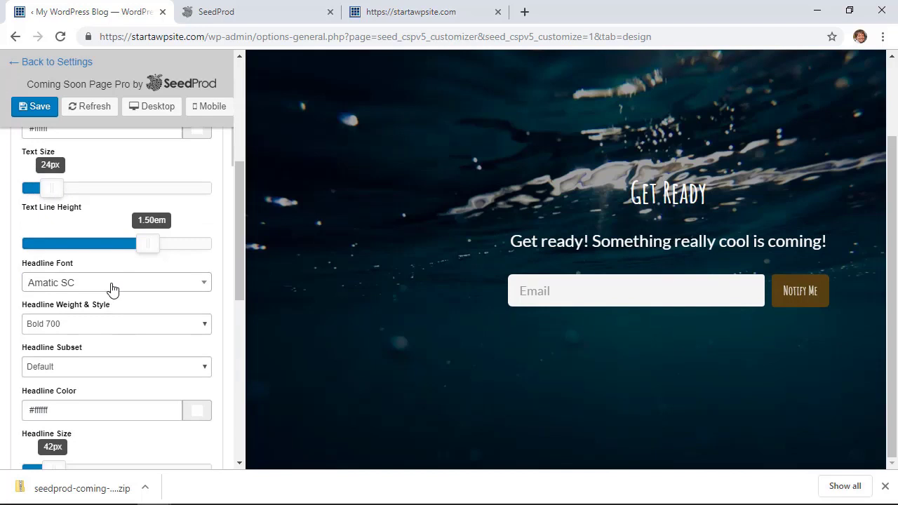
pyautogui.click(113, 289)
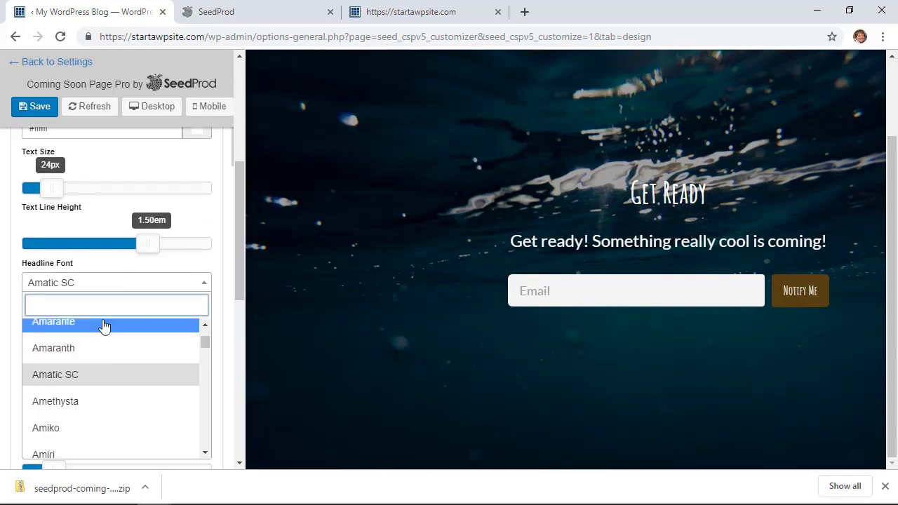
pyautogui.write('rob')
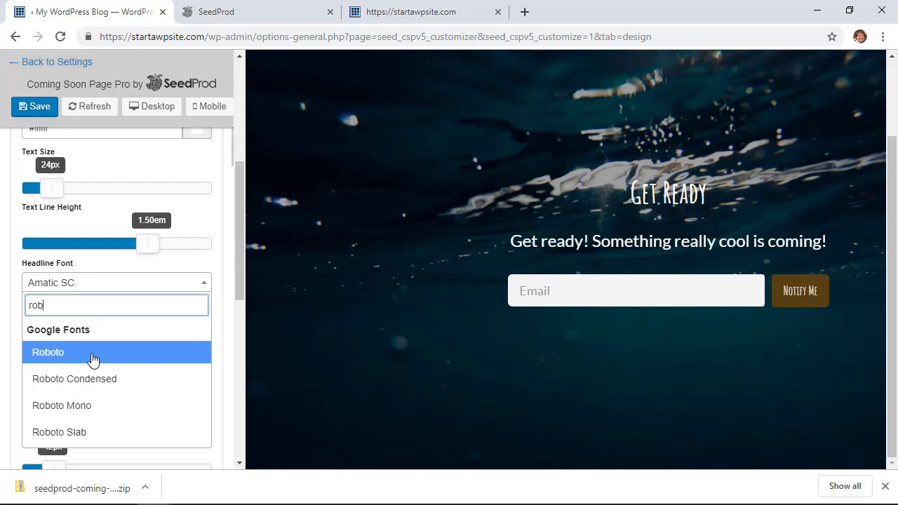
pyautogui.click(93, 359)
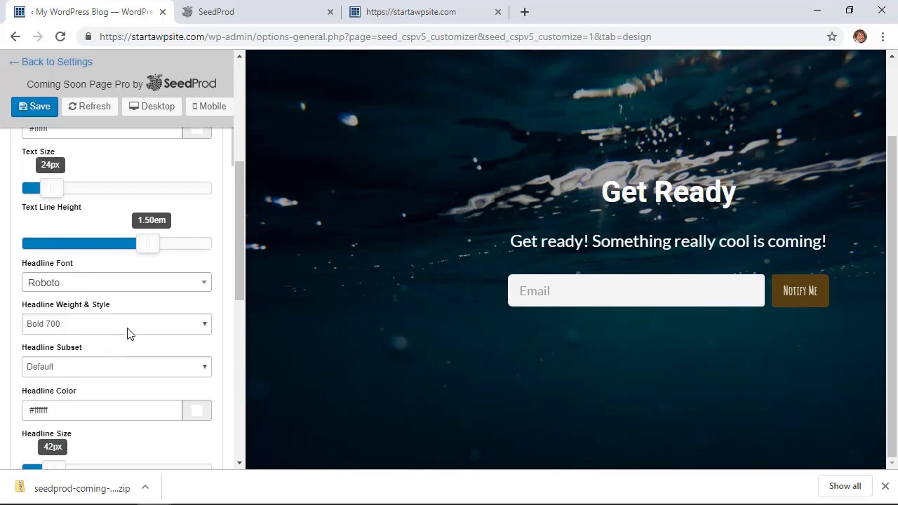
# - Change the button font to Lato in the typography settings
pyautogui.scroll(-3, 136, 367)
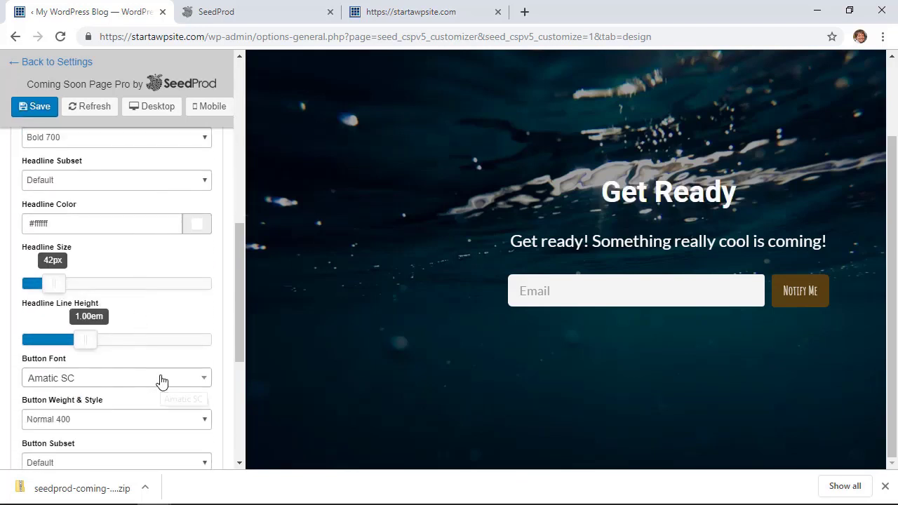
pyautogui.scroll(-3, 161, 381)
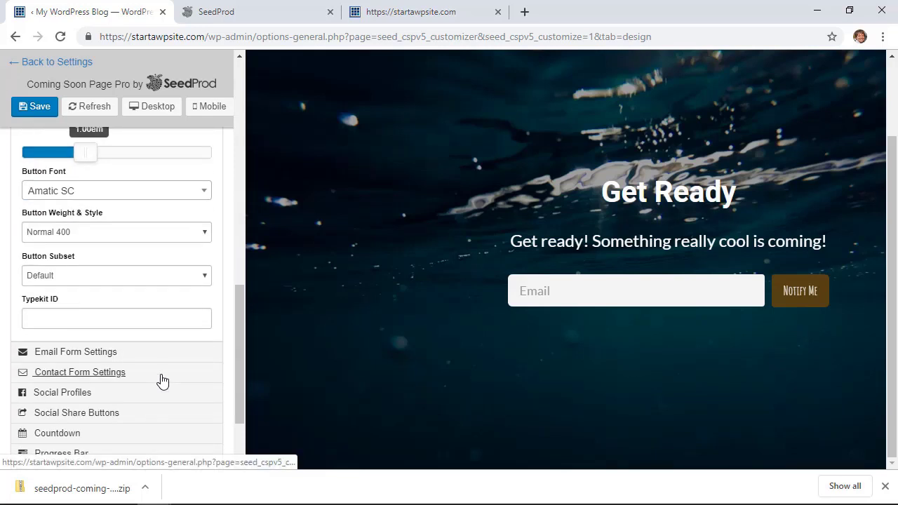
pyautogui.scroll(2, 161, 381)
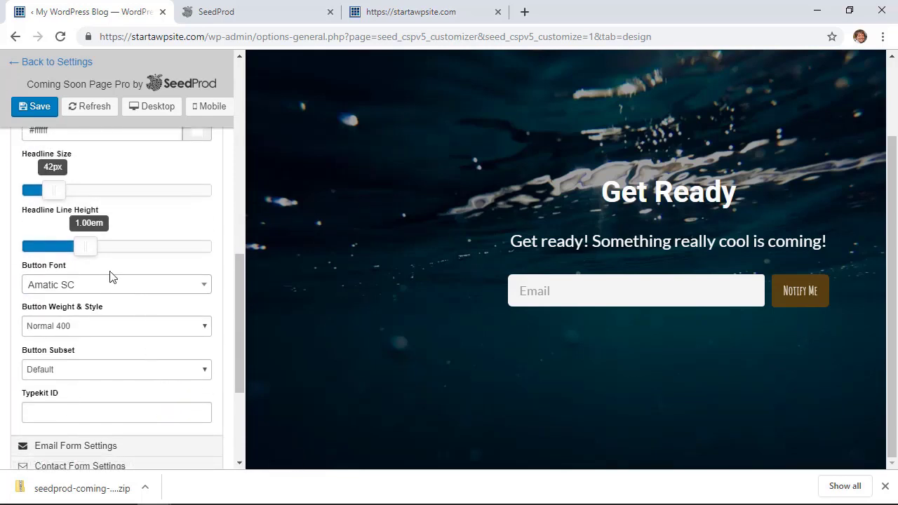
pyautogui.click(93, 285)
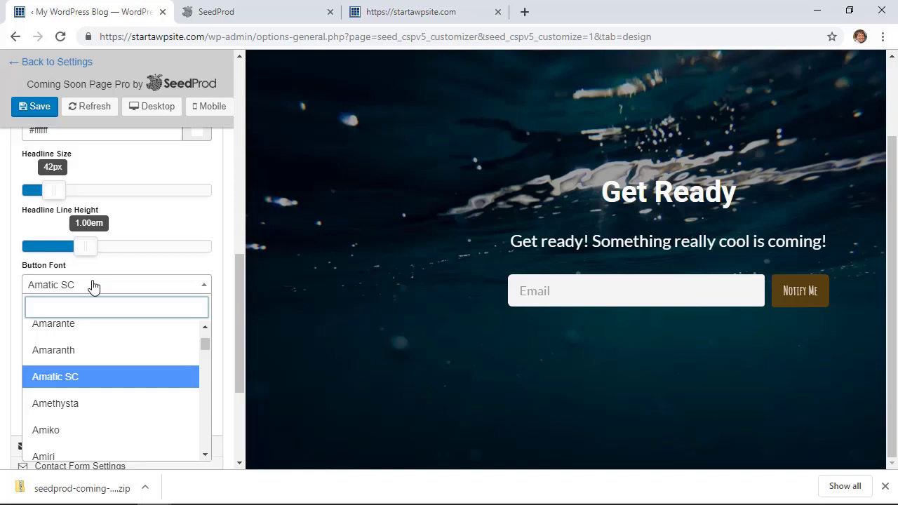
pyautogui.write('lato')
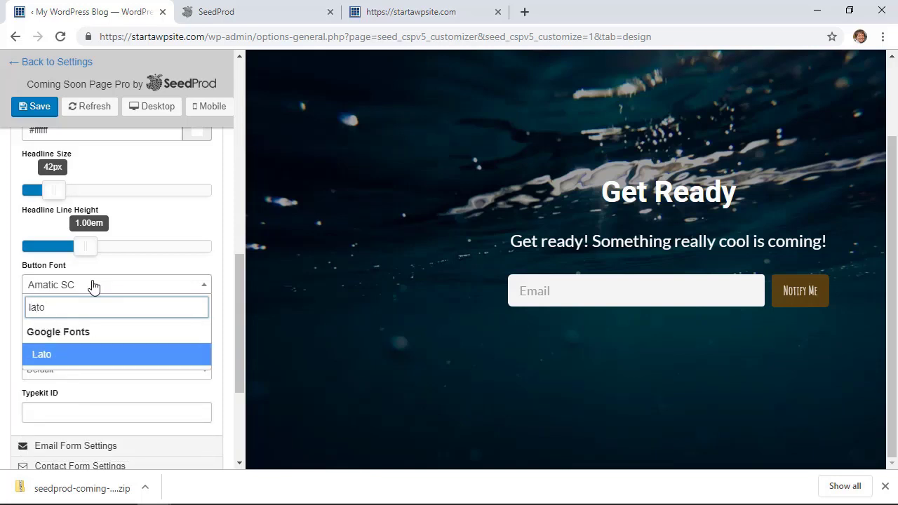
pyautogui.click(100, 357)
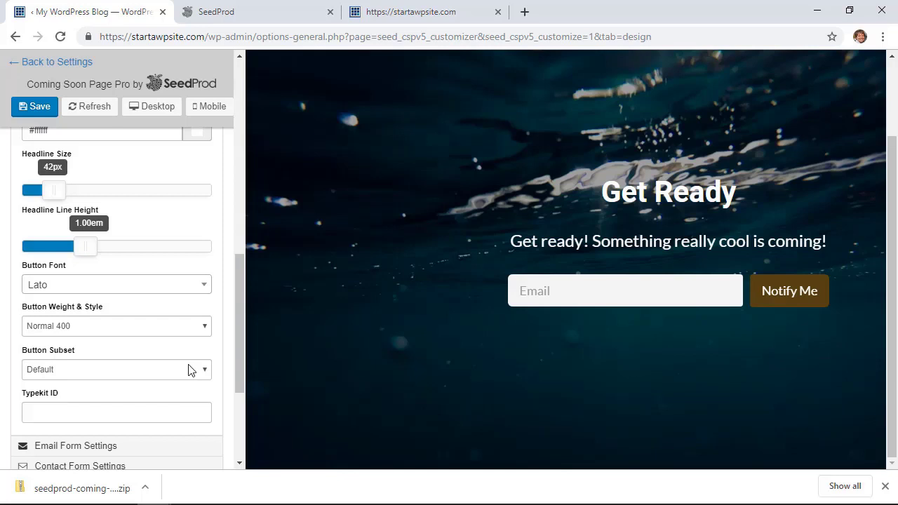
# - In the email form settings, display and require the name field and set the form width to 70%
pyautogui.scroll(-2, 188, 368)
pyautogui.scroll(-2, 188, 367)
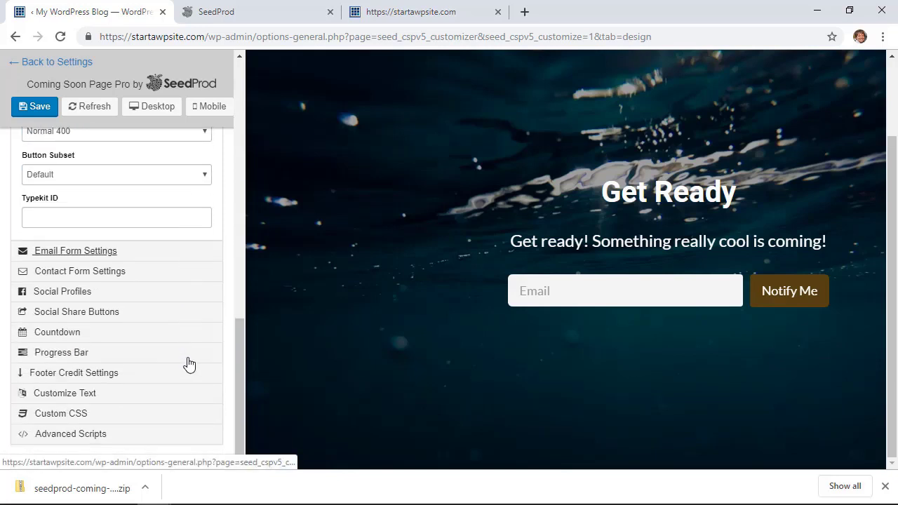
pyautogui.click(111, 253)
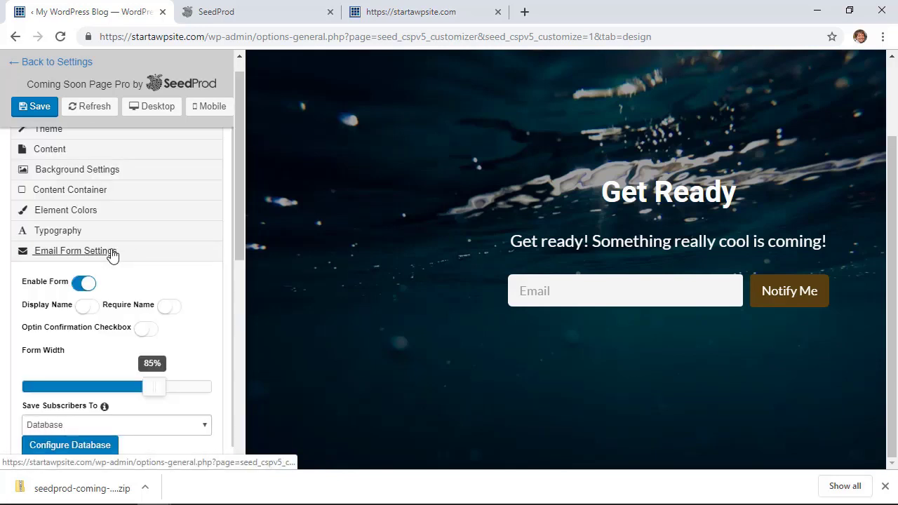
pyautogui.click(87, 307)
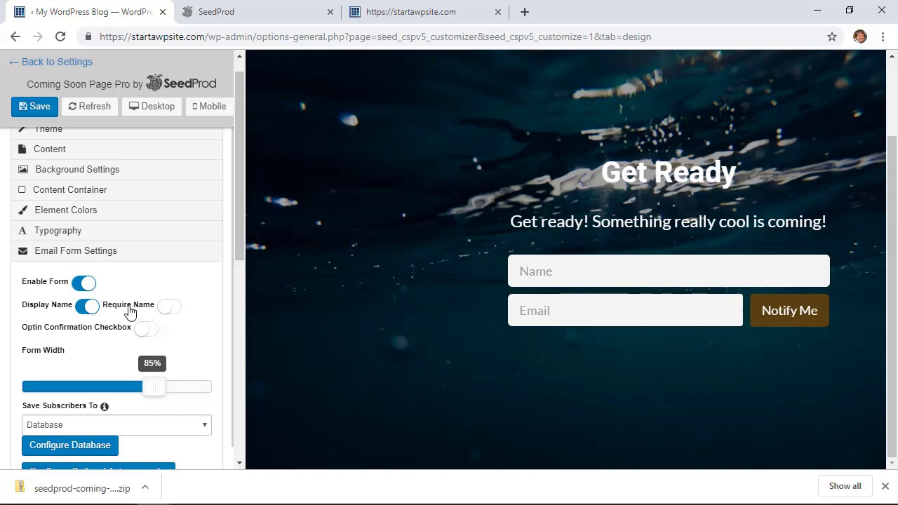
pyautogui.click(170, 308)
pyautogui.moveTo(153, 397); pyautogui.dragTo(96, 404)
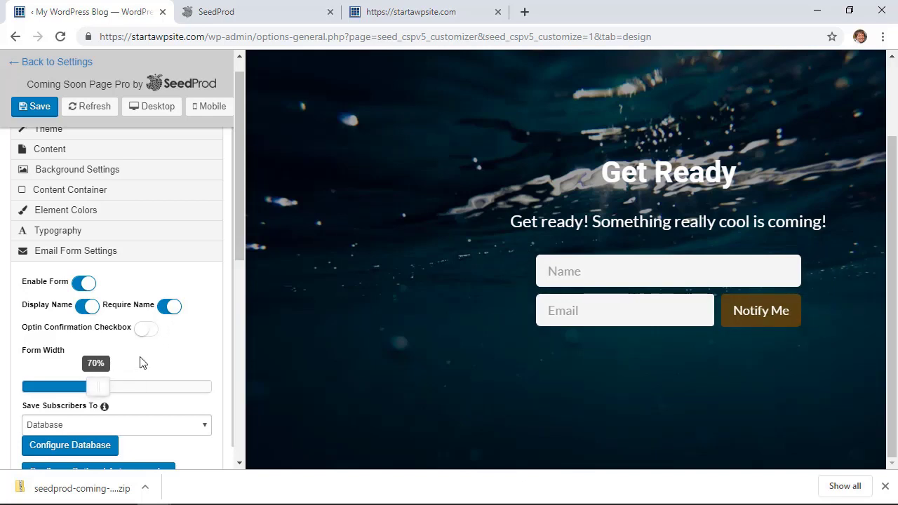
# - Set the email form to save subscribers to MailChimp, and select the text of the thank-you message
pyautogui.scroll(-2, 168, 359)
pyautogui.scroll(-1, 212, 354)
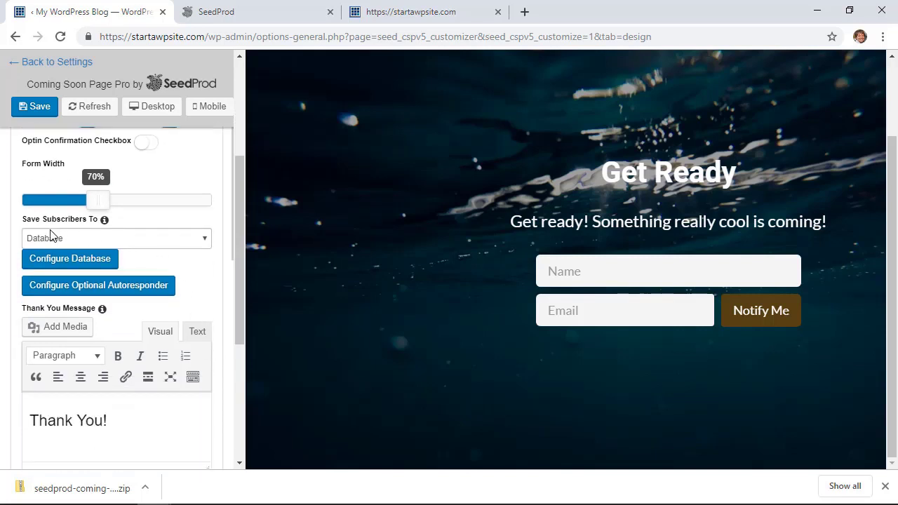
pyautogui.click(120, 240)
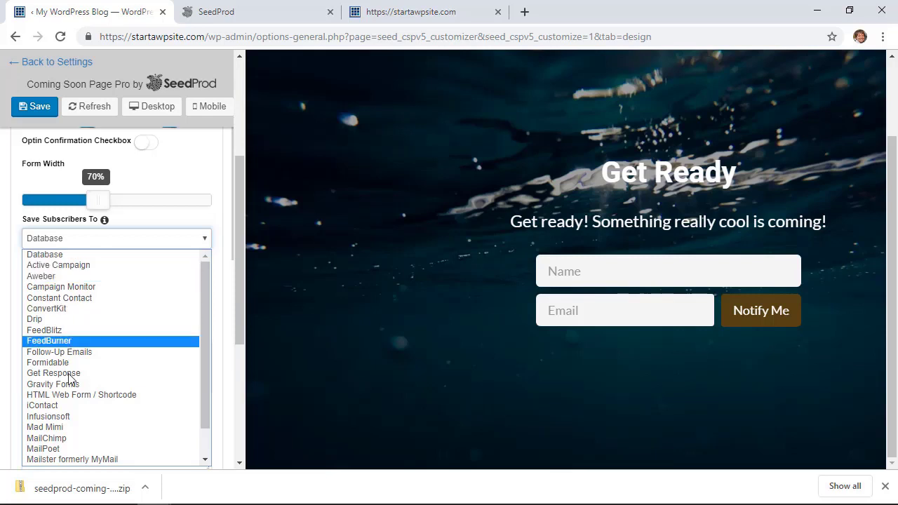
pyautogui.click(59, 439)
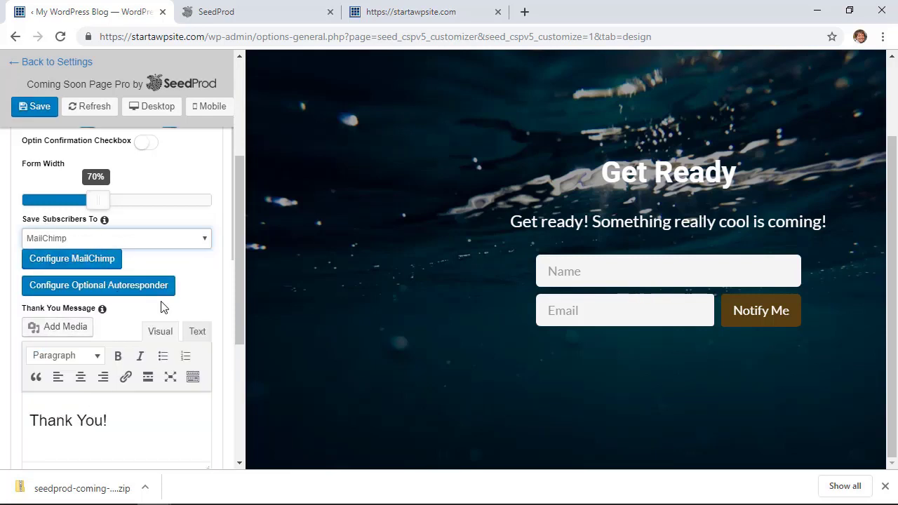
pyautogui.scroll(-1, 188, 300)
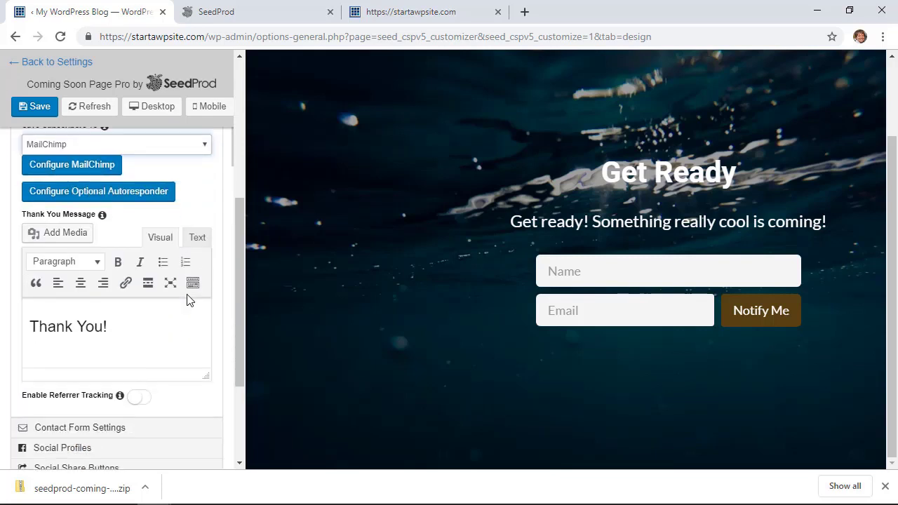
pyautogui.scroll(-1, 188, 301)
pyautogui.scroll(1, 187, 302)
pyautogui.moveTo(107, 327); pyautogui.dragTo(12, 314)
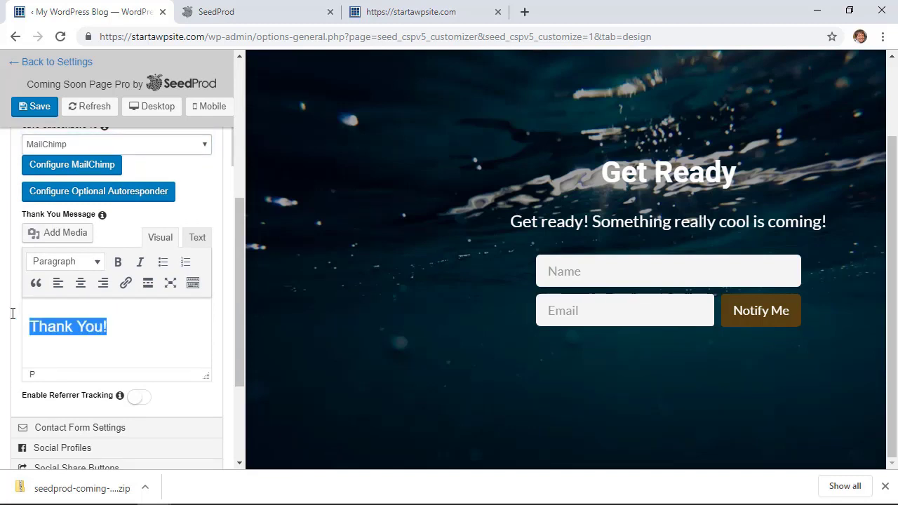
pyautogui.scroll(-1, 131, 298)
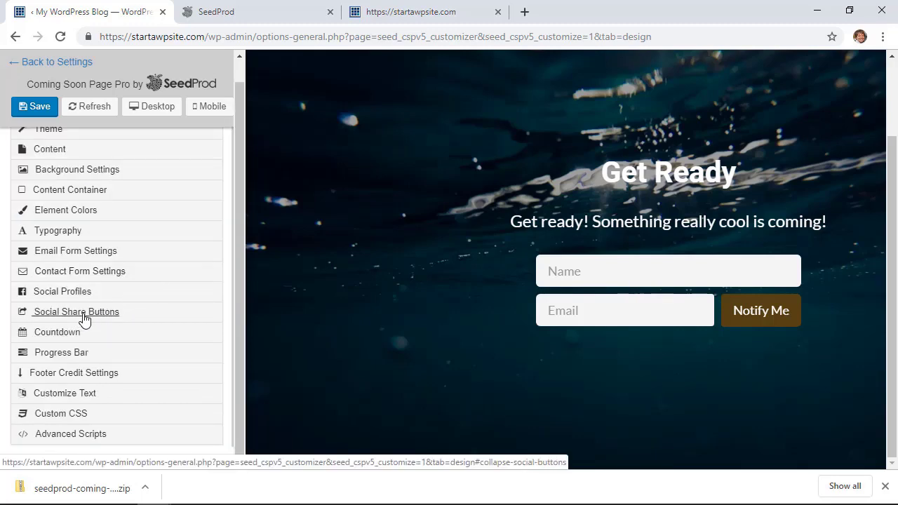
pyautogui.click(80, 313)
pyautogui.click(143, 304)
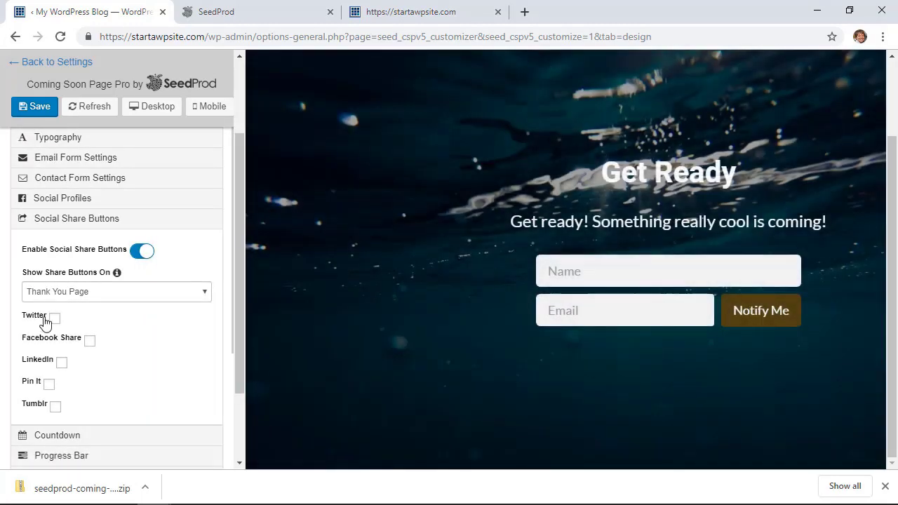
pyautogui.click(52, 318)
pyautogui.click(95, 358)
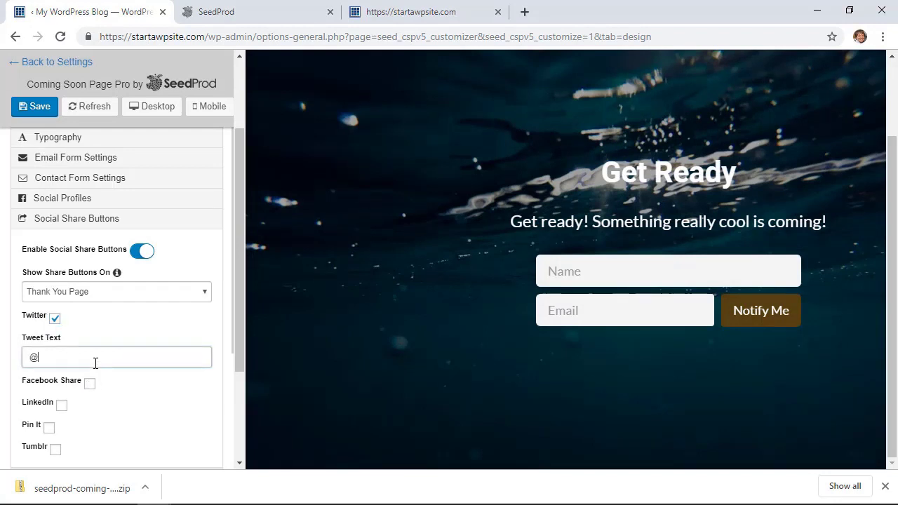
pyautogui.click(89, 382)
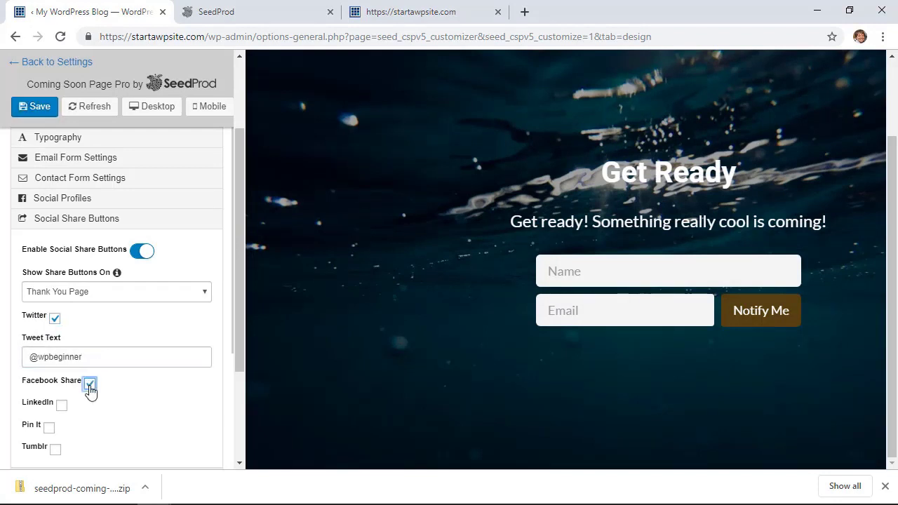
pyautogui.click(48, 427)
# - Choose the palm beach photo from the media library as the Pinterest thumbnail
pyautogui.scroll(-3, 120, 411)
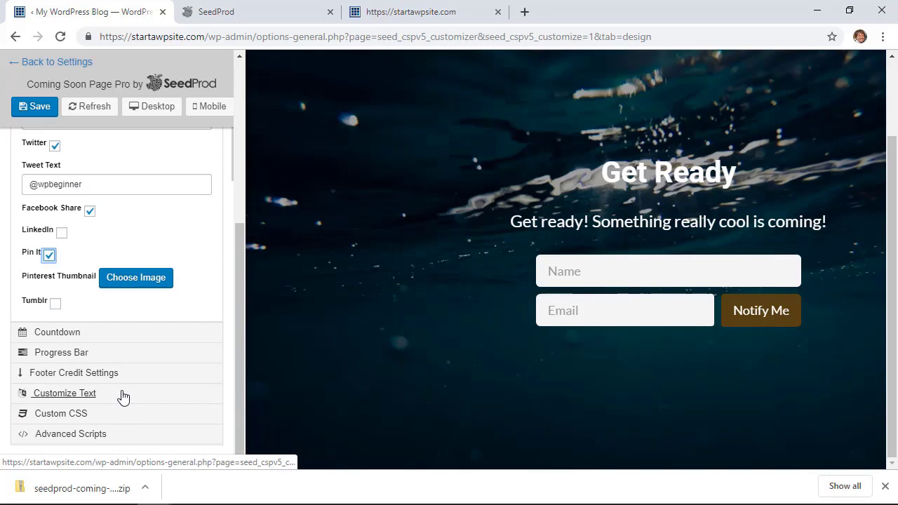
pyautogui.click(145, 280)
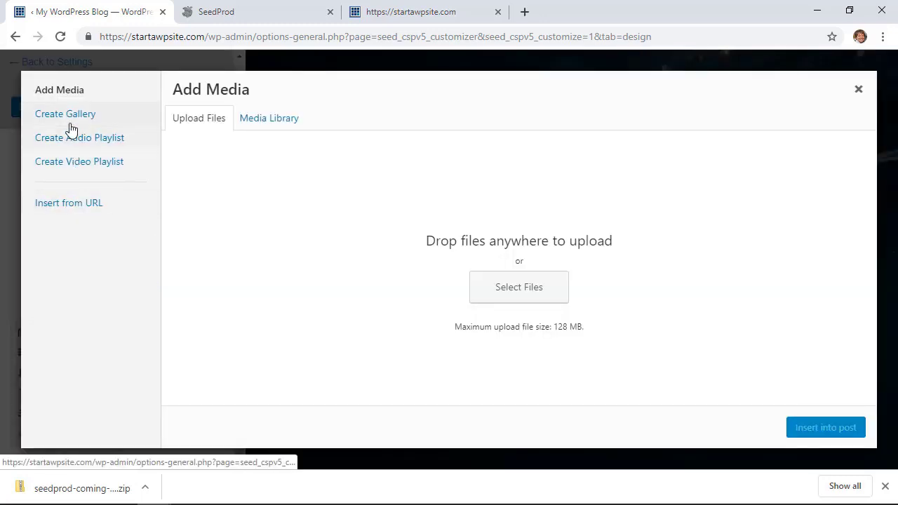
pyautogui.click(282, 123)
pyautogui.click(287, 221)
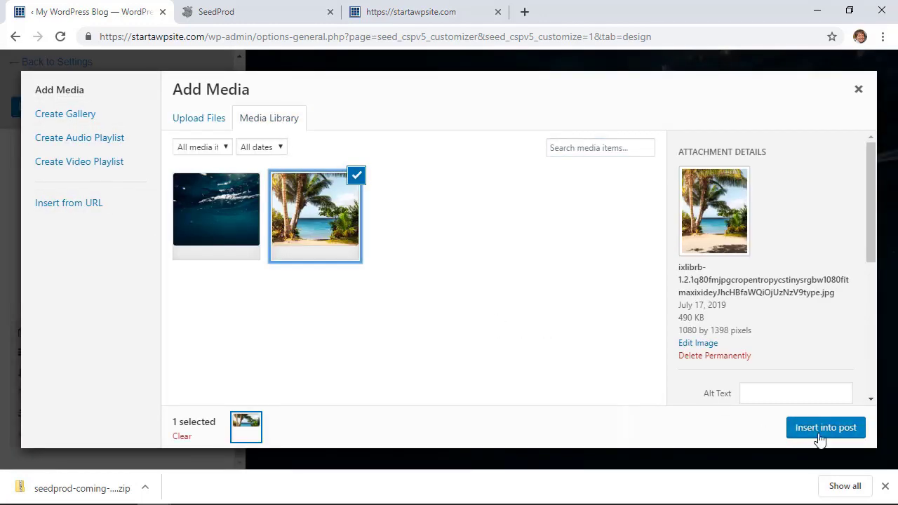
pyautogui.click(819, 432)
# - Show the social share buttons on Both Pages
pyautogui.scroll(3, 148, 278)
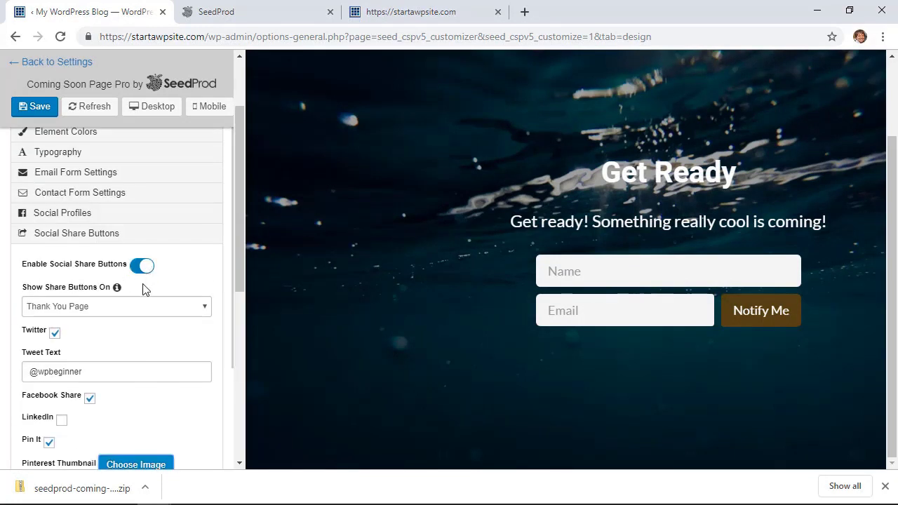
pyautogui.click(131, 306)
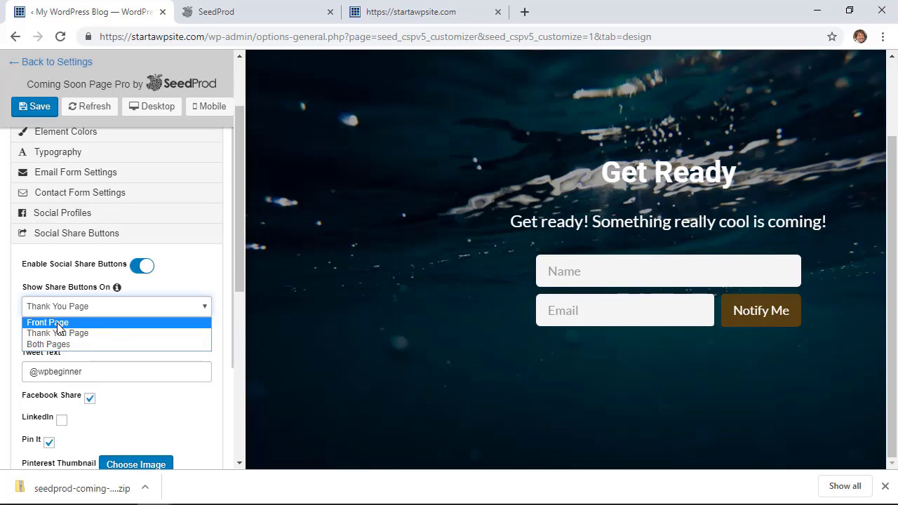
pyautogui.click(54, 345)
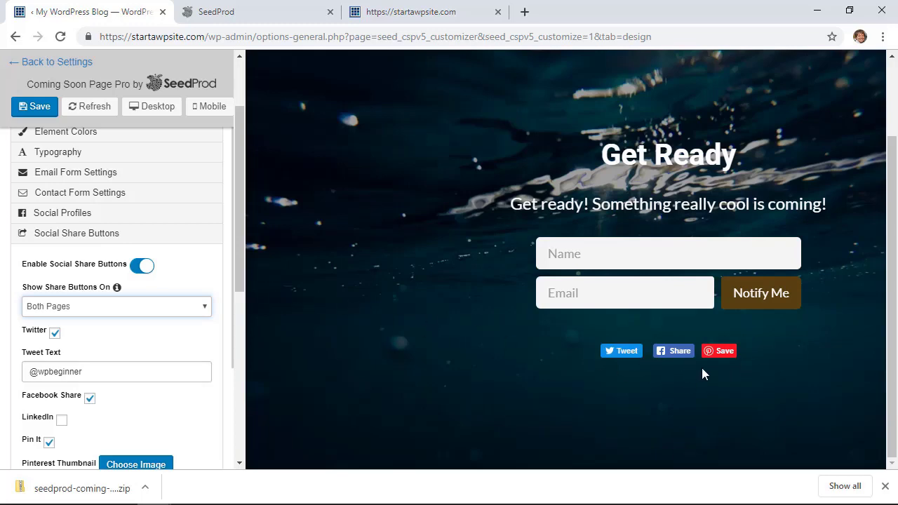
# - Try enabling the countdown to view its options, turn it off again and close the countdown settings
pyautogui.scroll(-5, 66, 337)
pyautogui.click(63, 333)
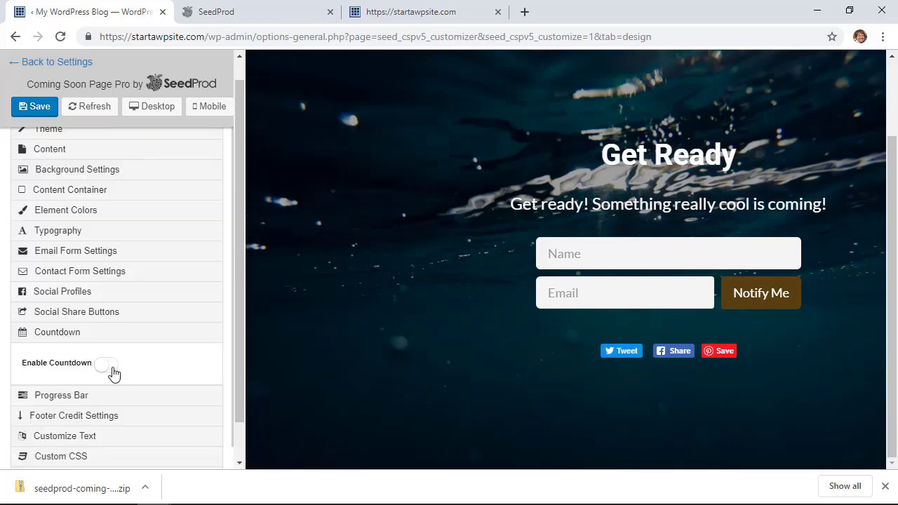
pyautogui.click(115, 366)
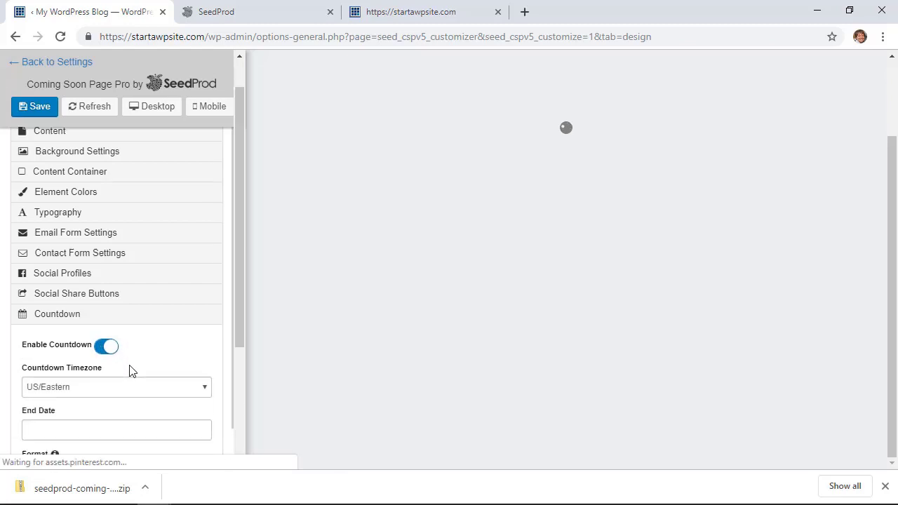
pyautogui.scroll(-1, 131, 370)
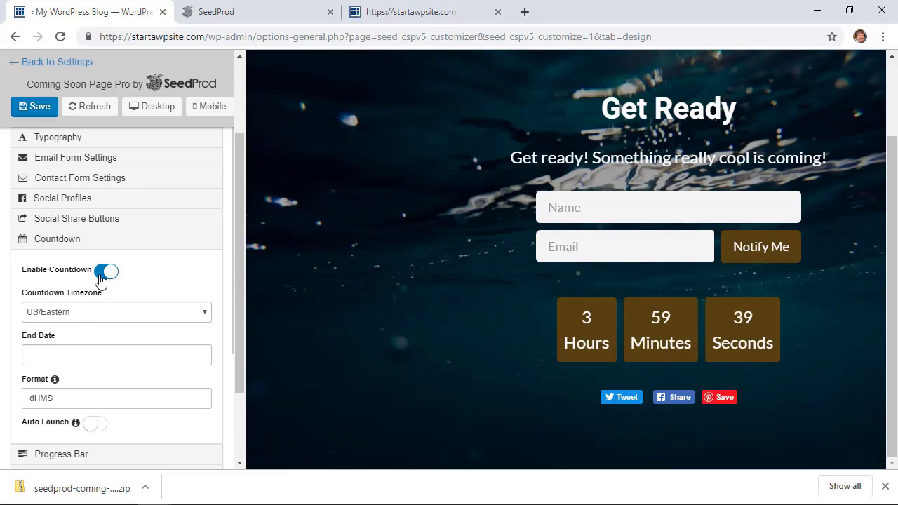
pyautogui.click(100, 276)
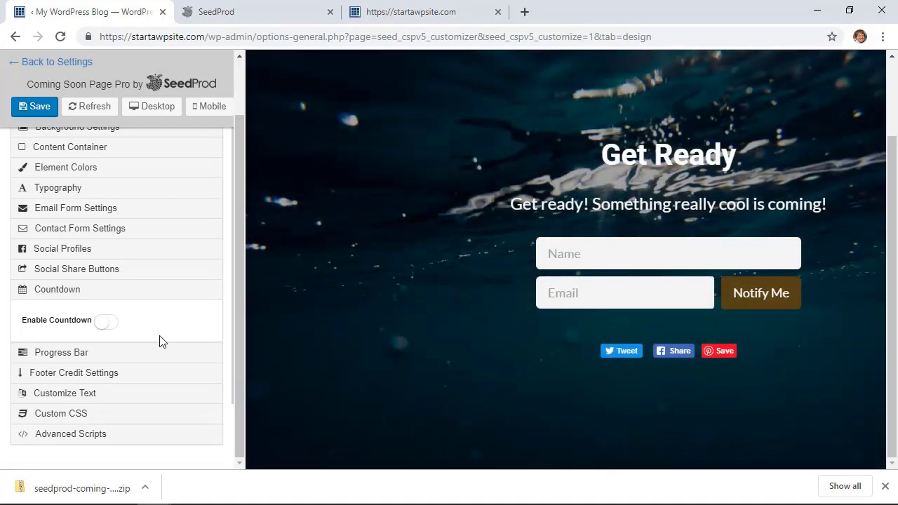
pyautogui.click(159, 289)
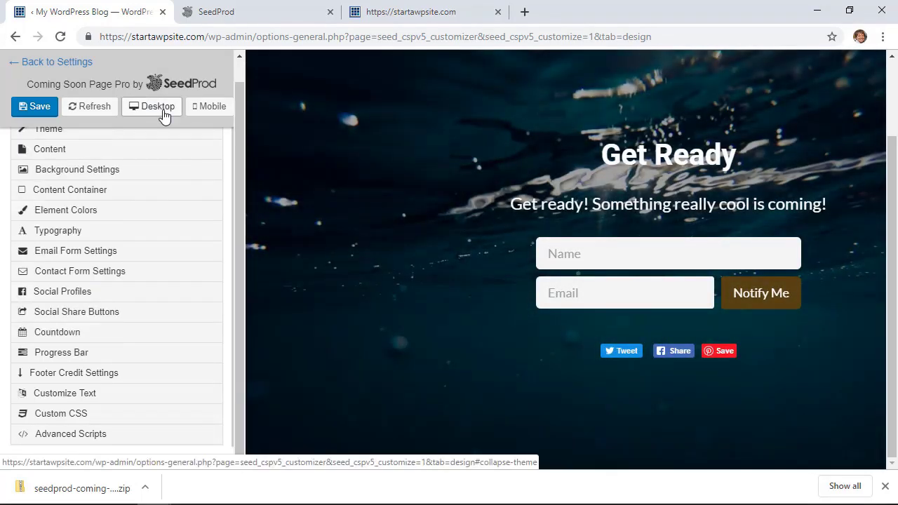
# - Check the page's mobile preview, return to the desktop preview and save the design
pyautogui.click(207, 112)
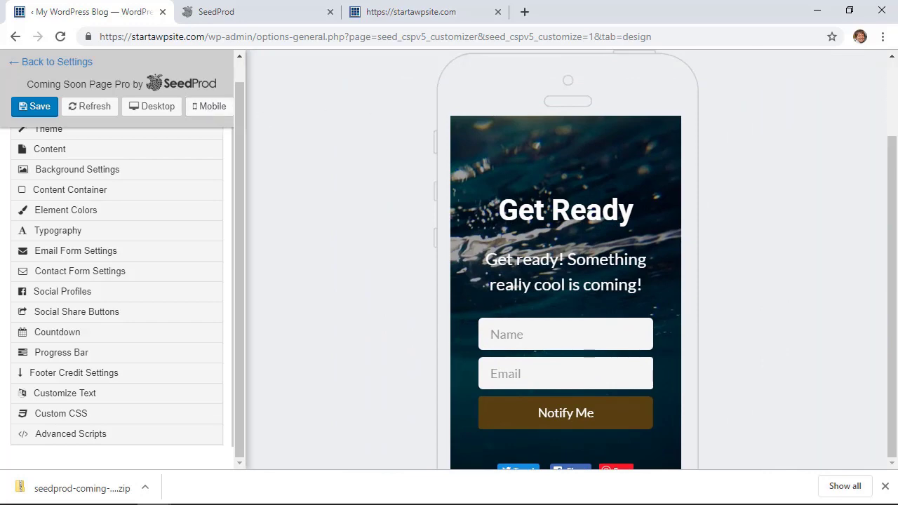
pyautogui.click(155, 117)
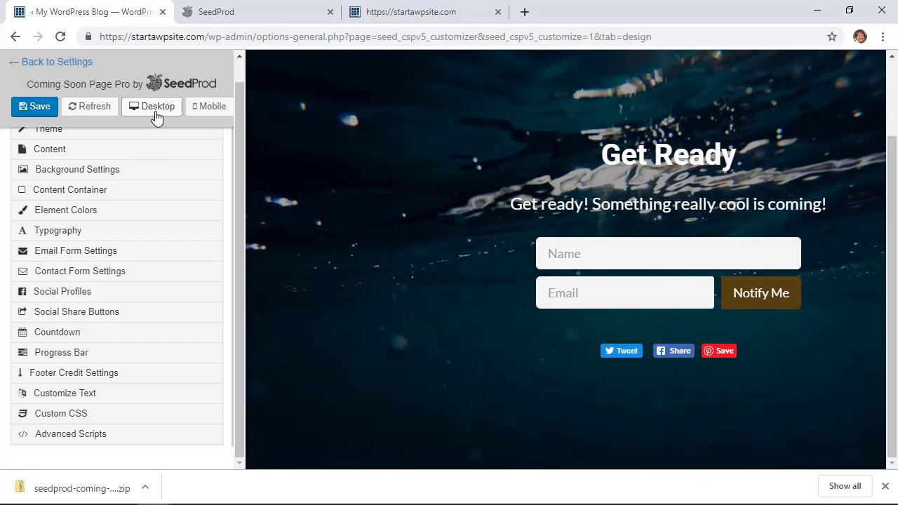
pyautogui.click(40, 107)
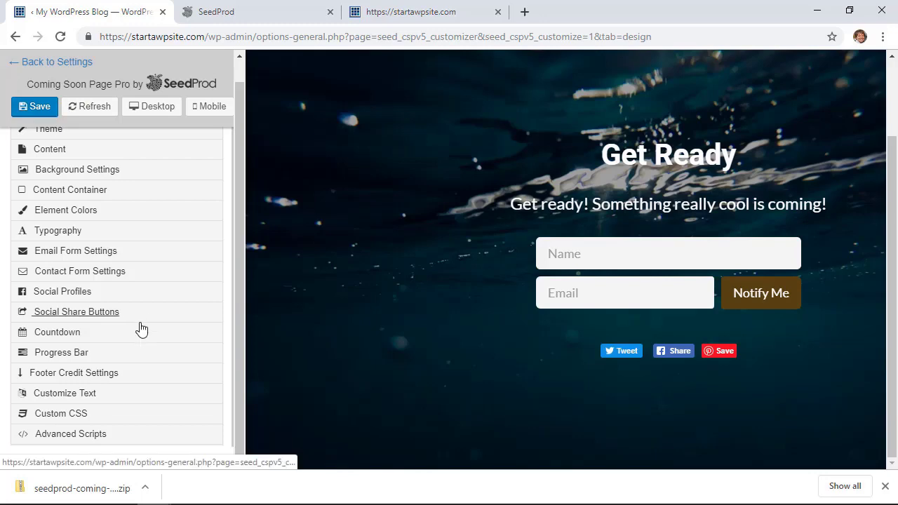
# - Set the elements color for the button, countdown and progress bar to orange #e9962c and collapse the Element Colors settings
pyautogui.scroll(1, 126, 337)
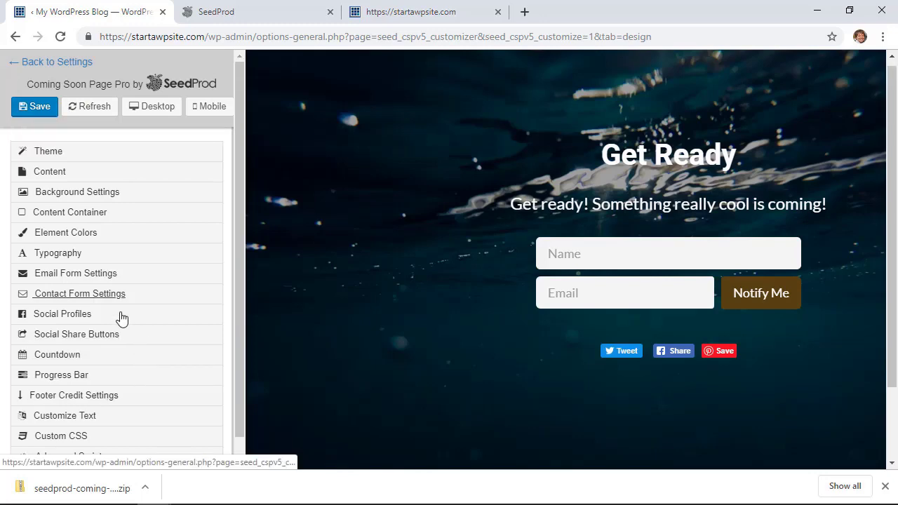
pyautogui.click(91, 195)
pyautogui.scroll(-3, 176, 241)
pyautogui.scroll(-5, 178, 242)
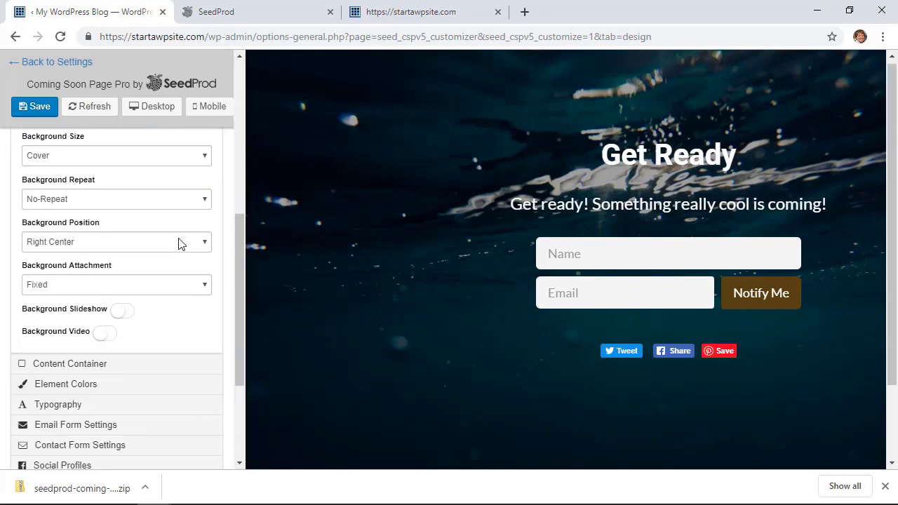
pyautogui.click(77, 210)
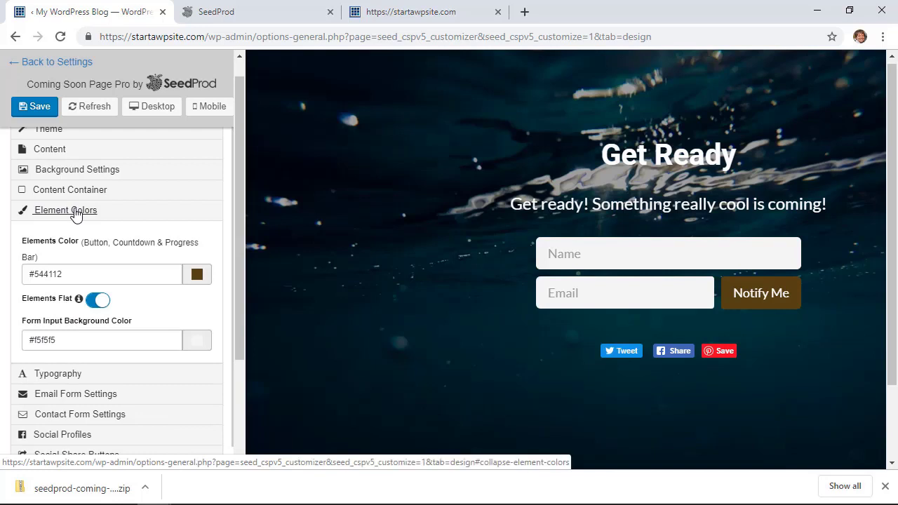
pyautogui.click(197, 274)
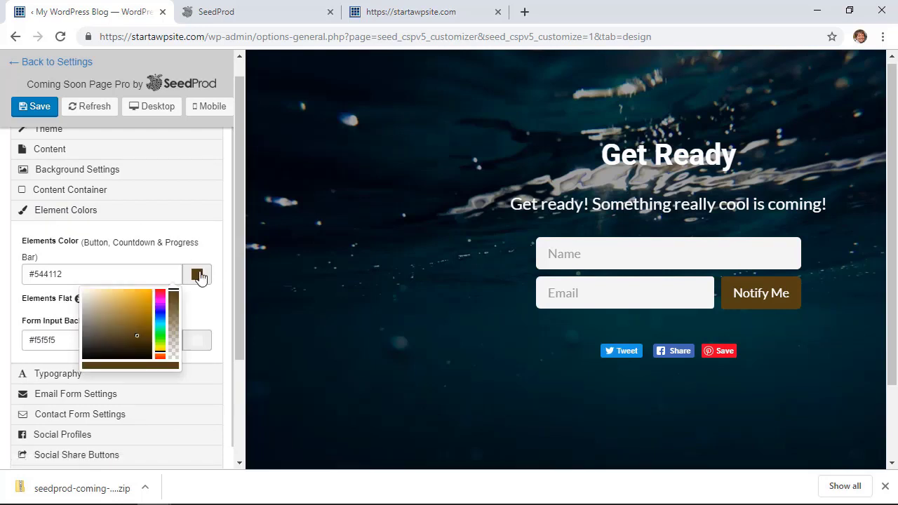
pyautogui.moveTo(160, 333); pyautogui.dragTo(157, 352)
pyautogui.click(138, 294)
pyautogui.moveTo(142, 307); pyautogui.dragTo(140, 294)
pyautogui.click(69, 267)
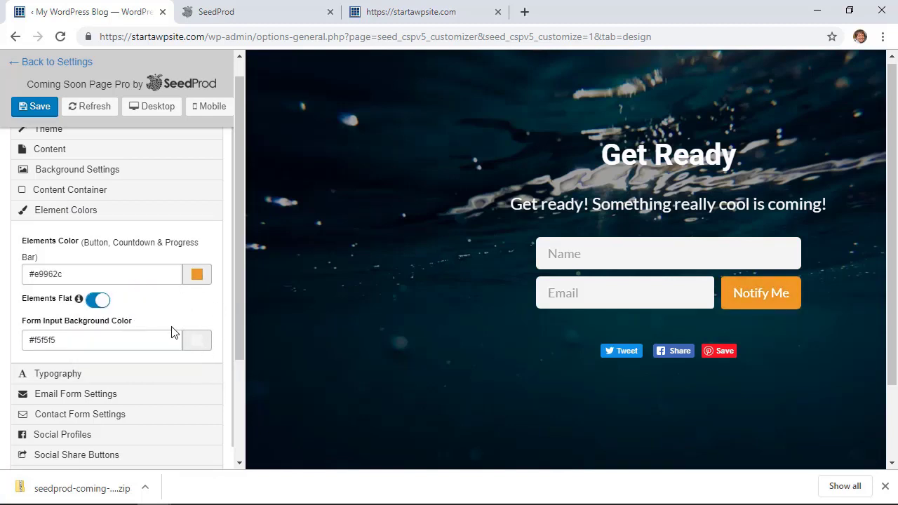
pyautogui.scroll(-2, 129, 341)
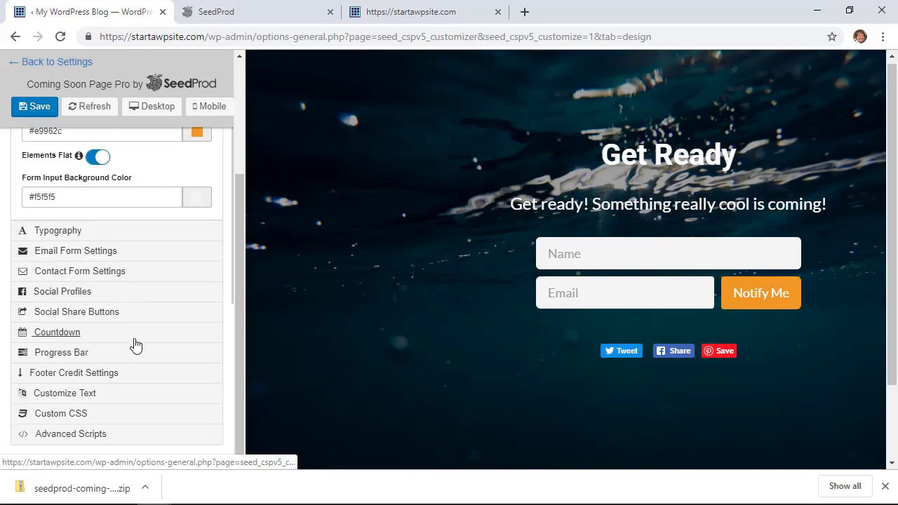
pyautogui.scroll(3, 134, 345)
pyautogui.click(66, 233)
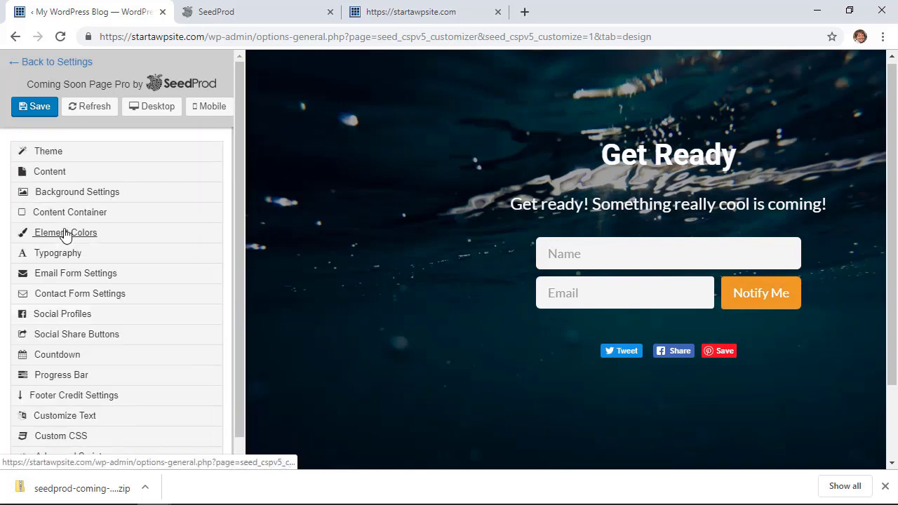
# - Save the page design, return to the Coming Soon Page Pro settings and save all changes there
pyautogui.click(36, 109)
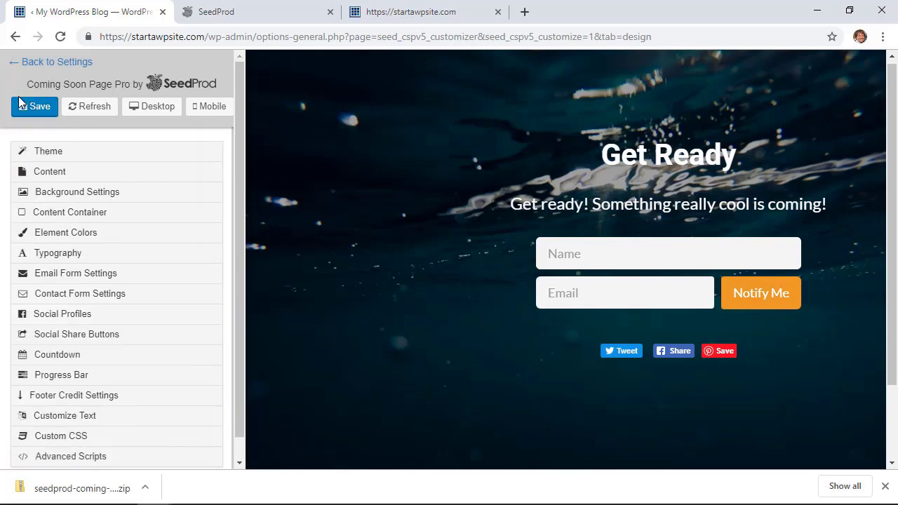
pyautogui.click(33, 109)
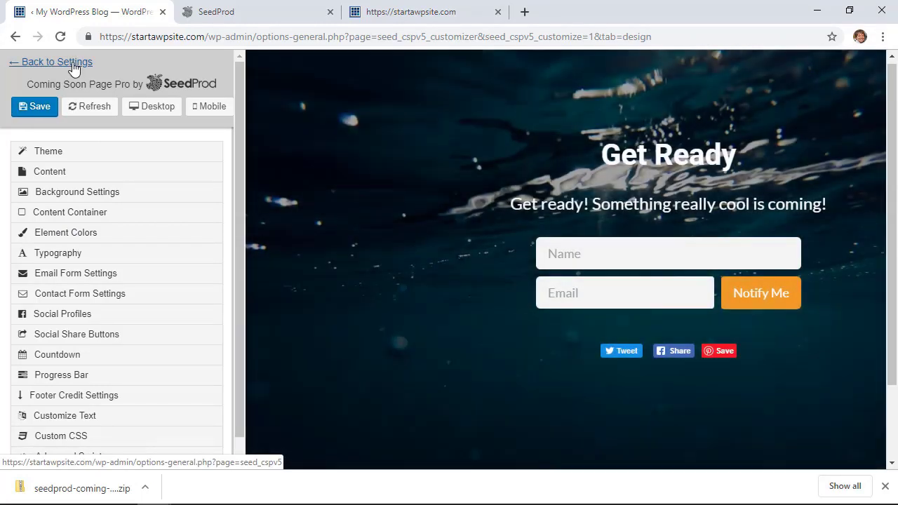
pyautogui.click(73, 67)
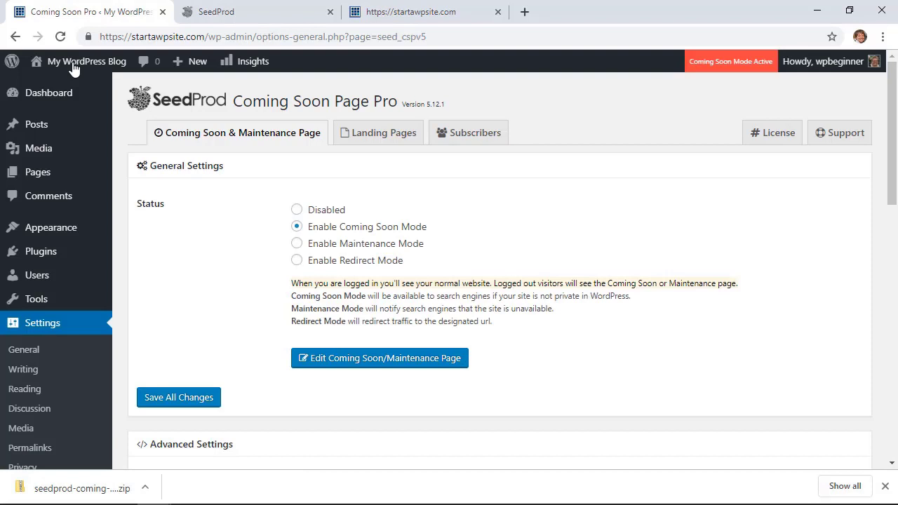
pyautogui.click(187, 398)
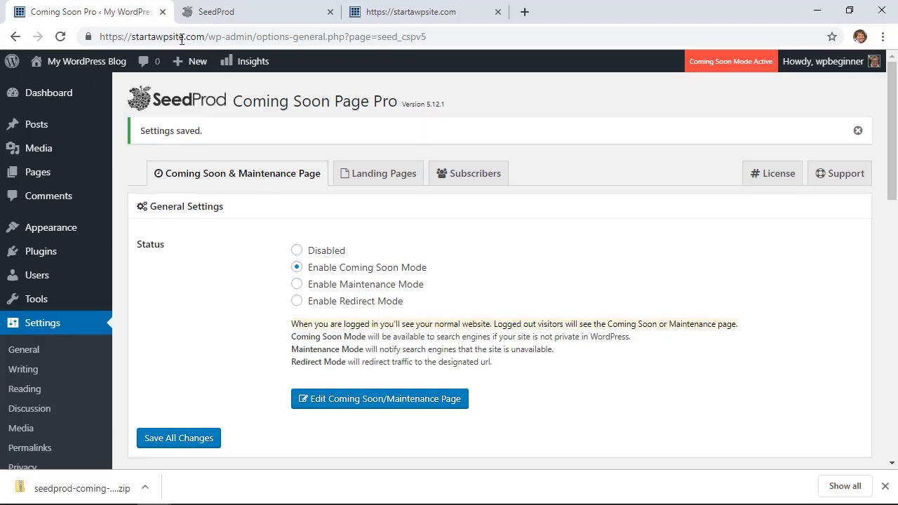
pyautogui.moveTo(205, 39); pyautogui.dragTo(49, 30)
pyautogui.hotkey('ctrl', 'c')
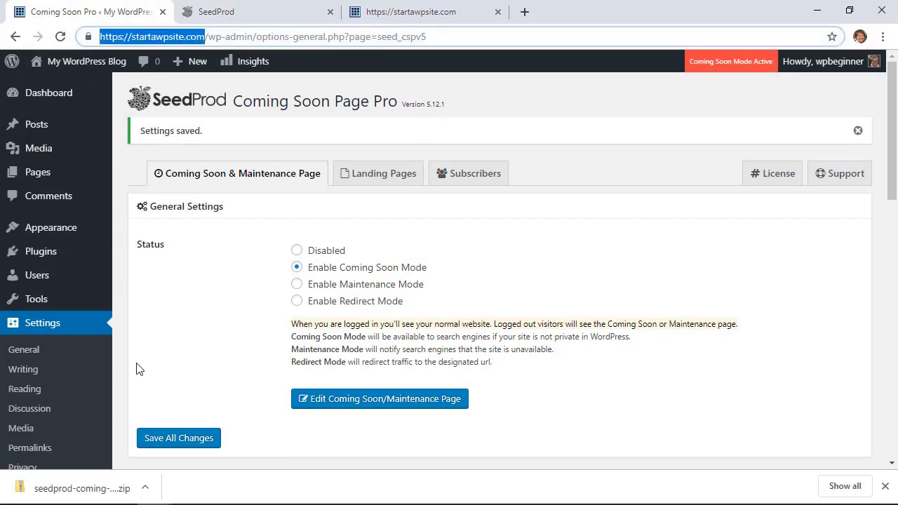
pyautogui.rightClick(154, 497)
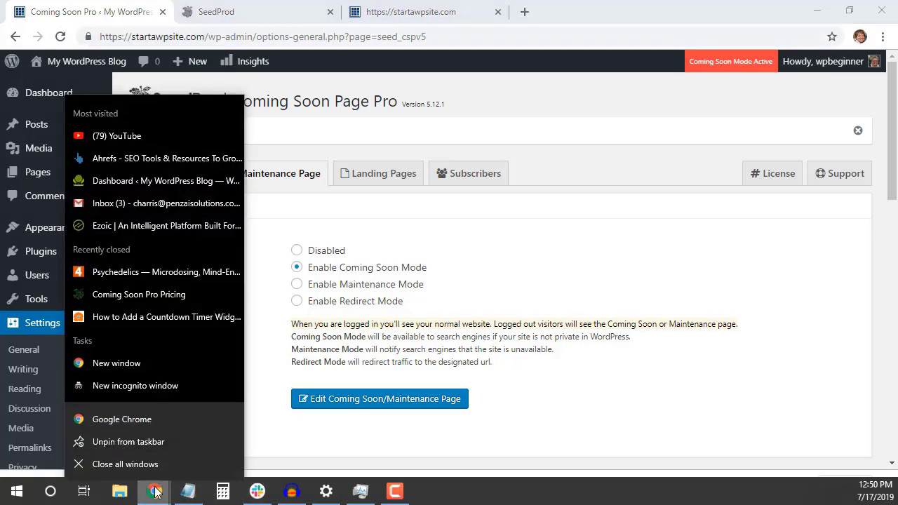
pyautogui.click(154, 387)
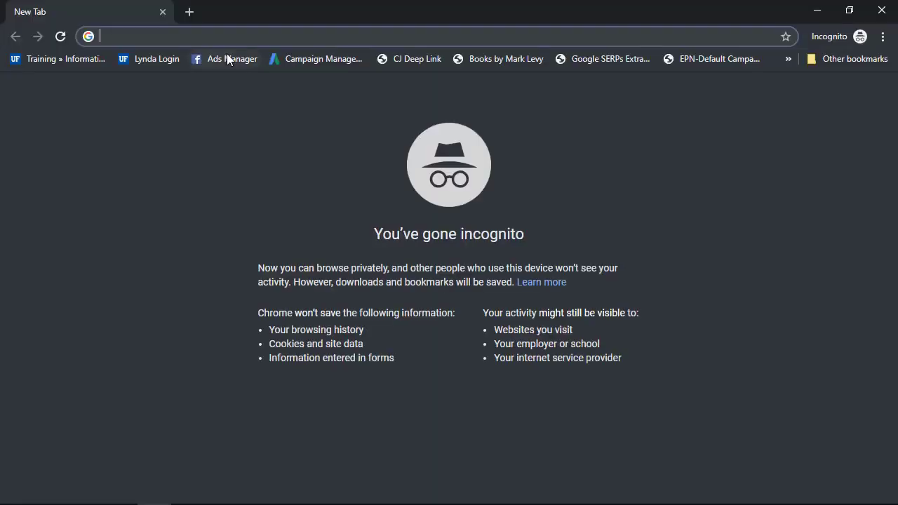
pyautogui.hotkey('ctrl', 'v')
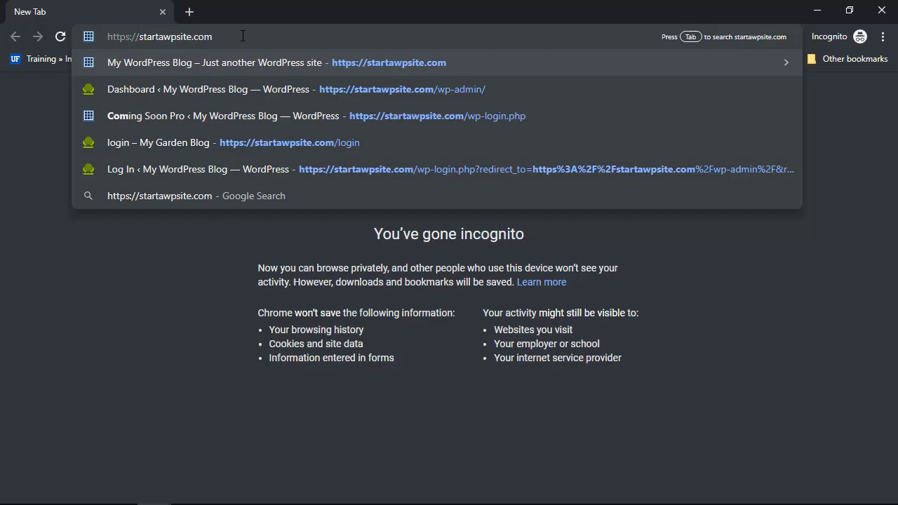
pyautogui.press('Return')
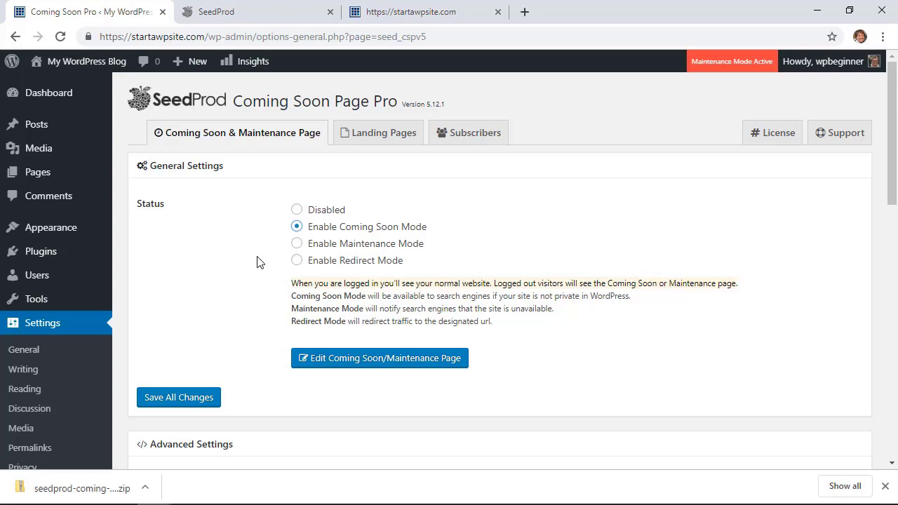
# - Examine the advanced URL exclusion settings and the access controls for bypass URL, IP and role
pyautogui.scroll(-3, 257, 262)
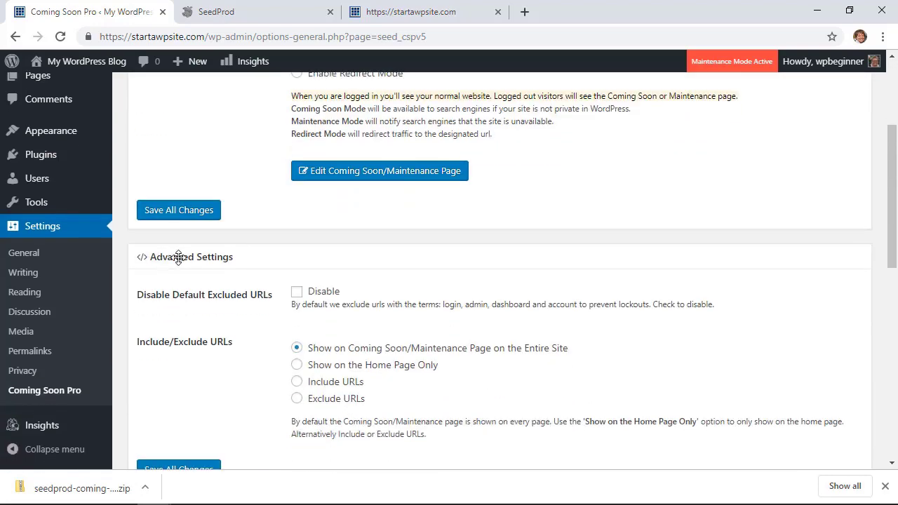
pyautogui.scroll(-1, 179, 257)
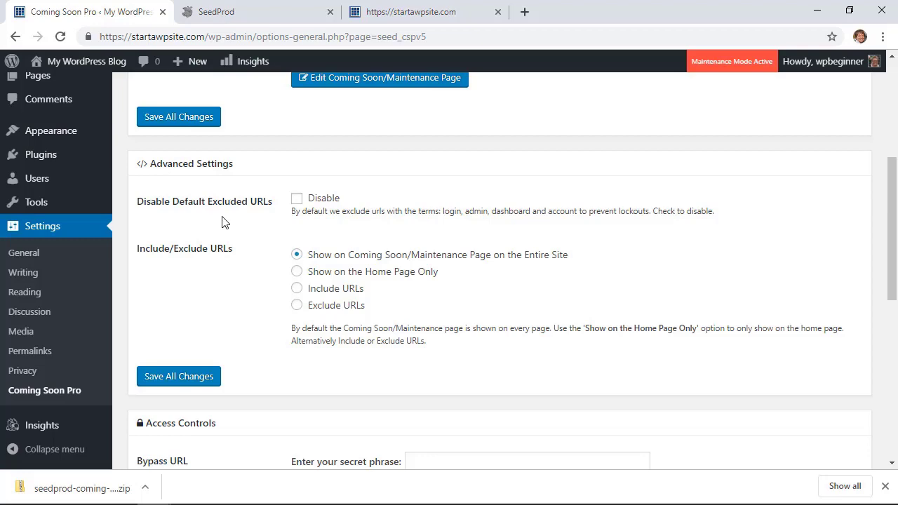
pyautogui.scroll(3, 234, 200)
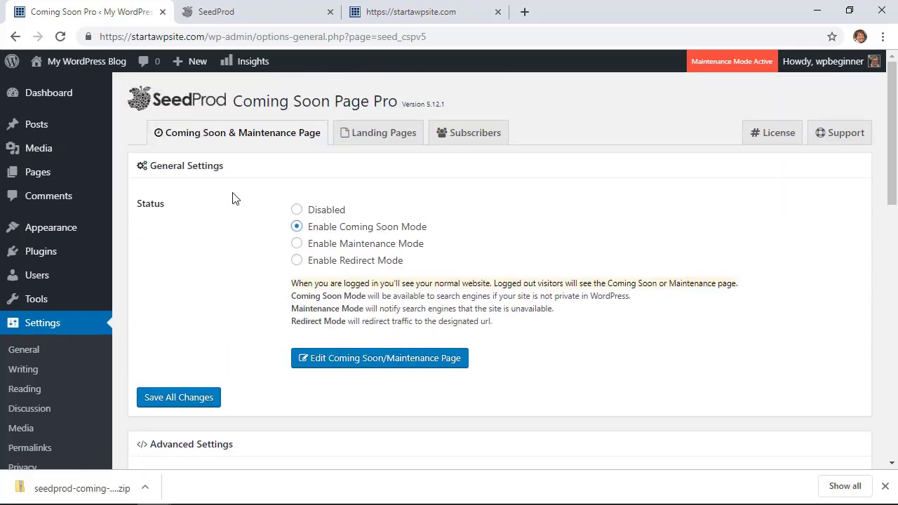
pyautogui.scroll(-3, 234, 199)
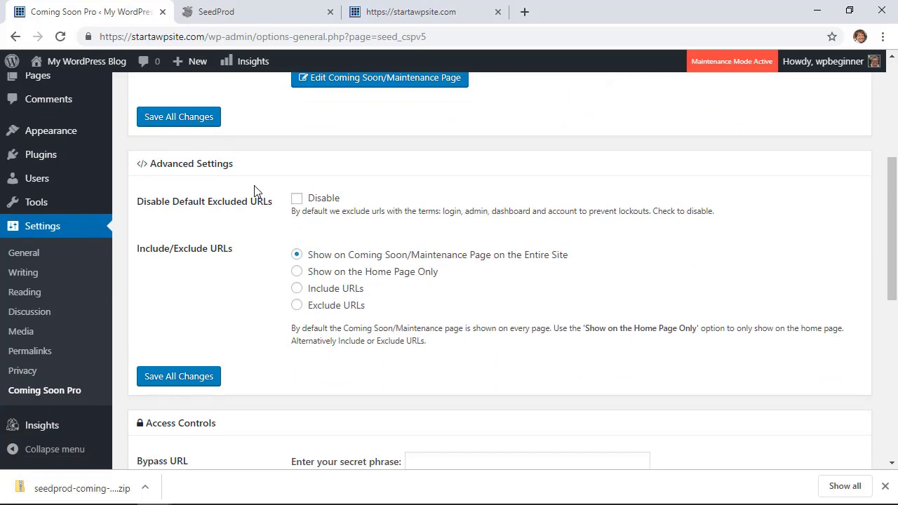
pyautogui.scroll(-1, 255, 192)
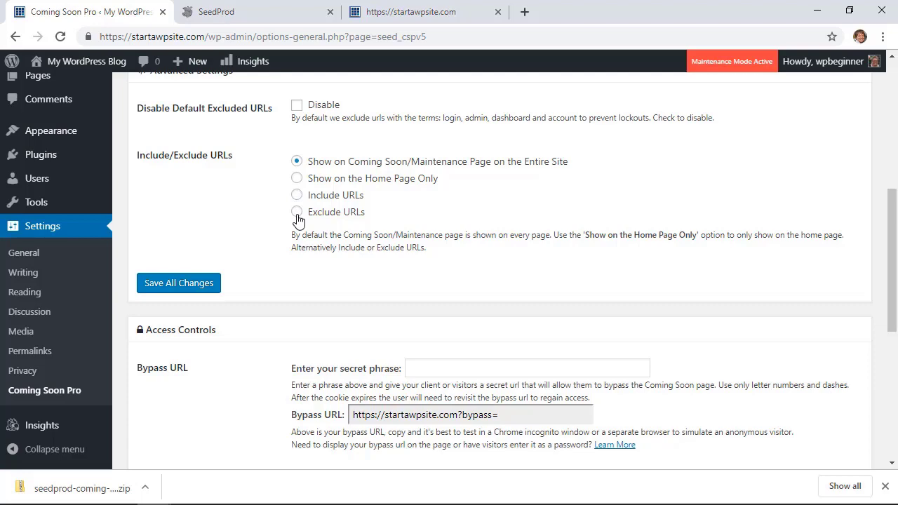
pyautogui.scroll(-3, 298, 219)
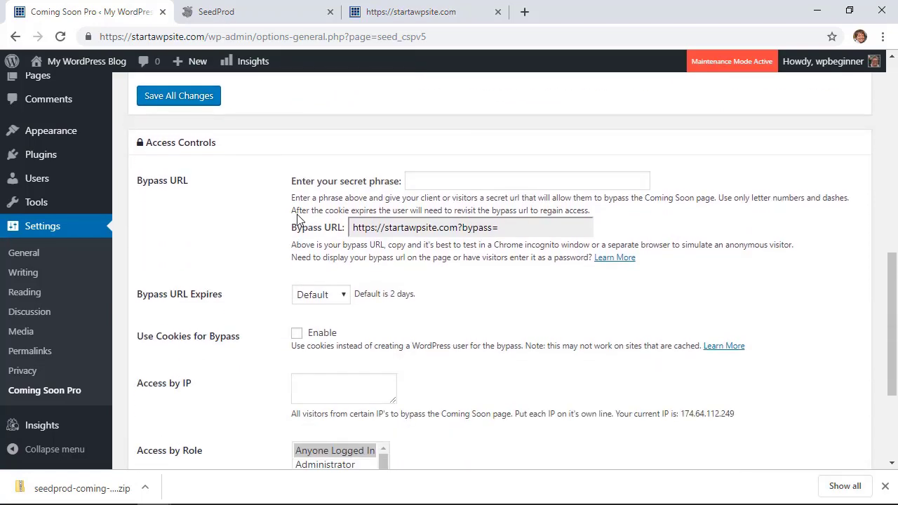
pyautogui.scroll(-2, 297, 220)
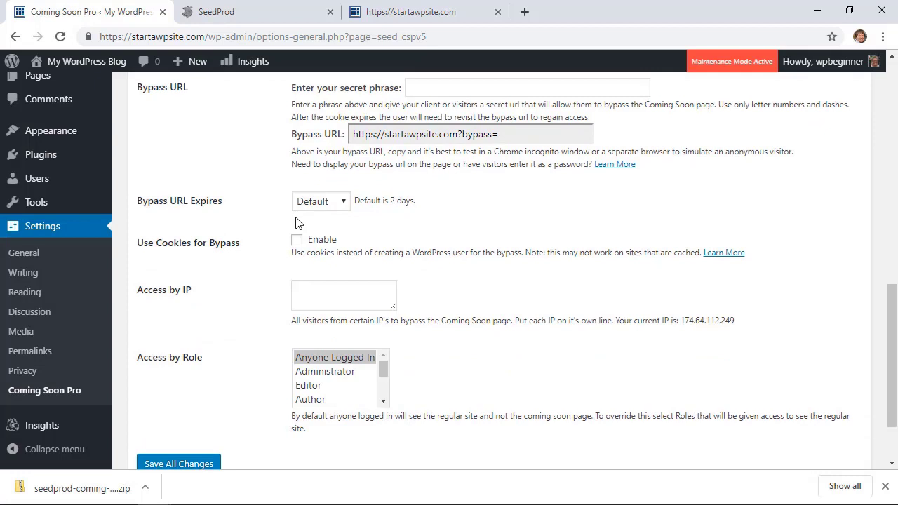
pyautogui.scroll(-2, 298, 220)
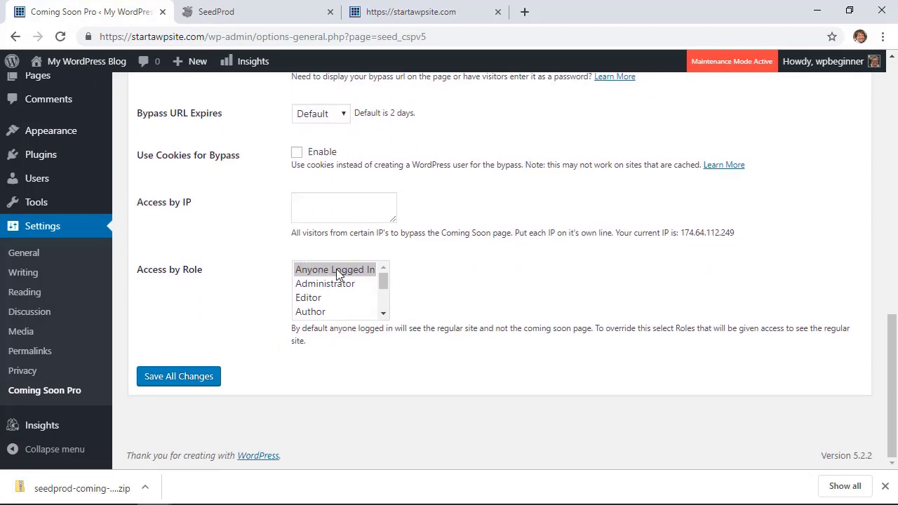
pyautogui.scroll(2, 266, 265)
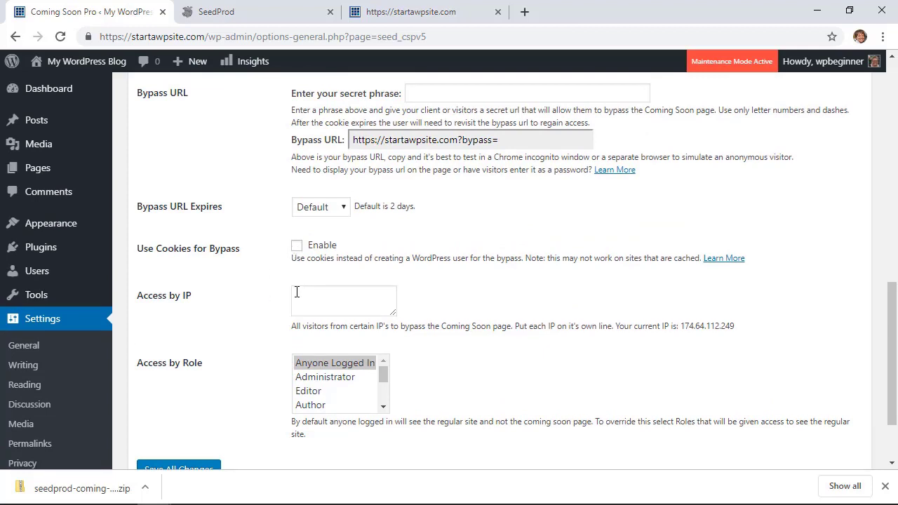
pyautogui.scroll(1, 297, 293)
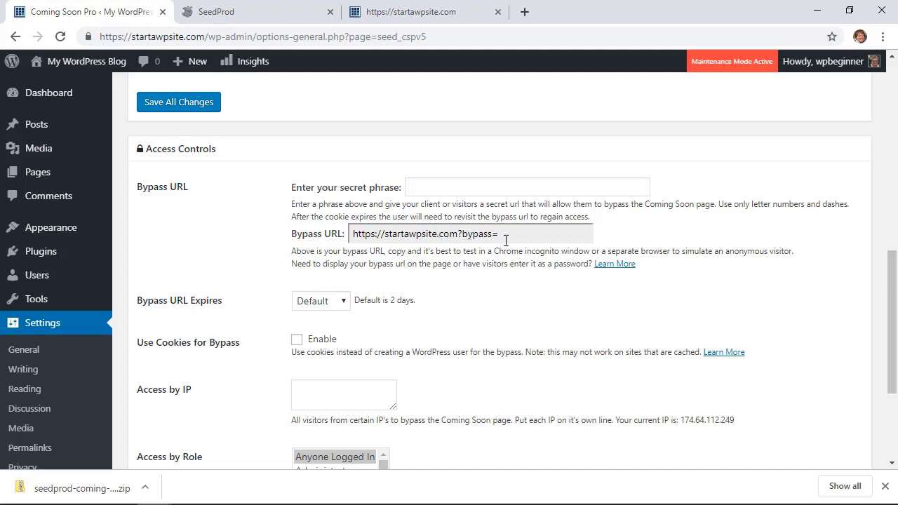
pyautogui.scroll(-2, 239, 268)
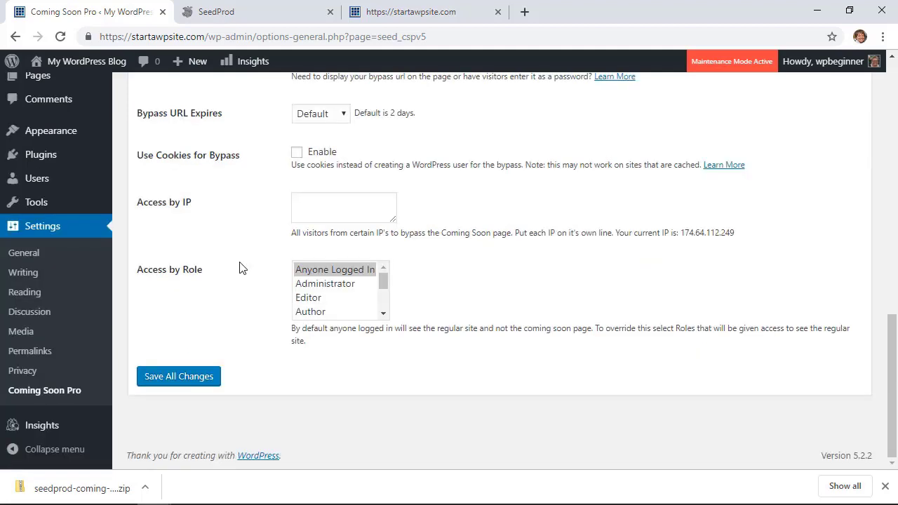